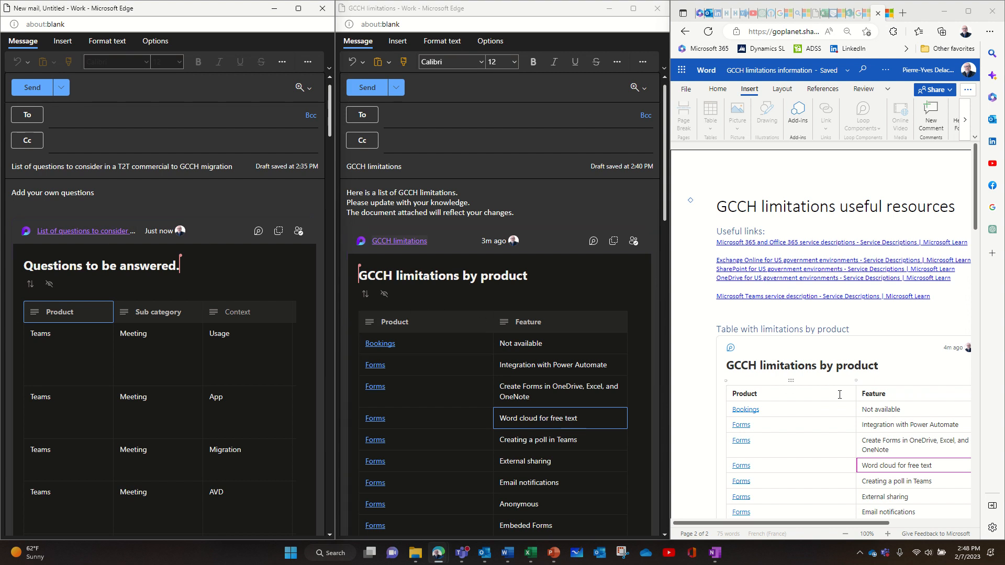
# - Look through the Word document's GCCH limitations table and the migration questions table, then return to the document's beginning
pyautogui.scroll(-3, 832, 385)
pyautogui.scroll(-5, 833, 386)
pyautogui.scroll(-5, 690, 394)
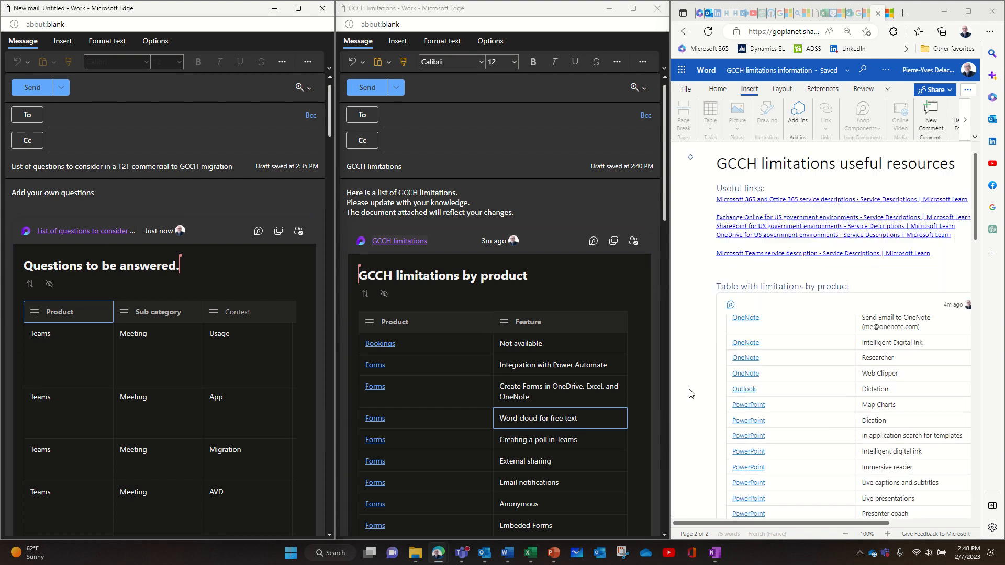
pyautogui.scroll(-3, 690, 393)
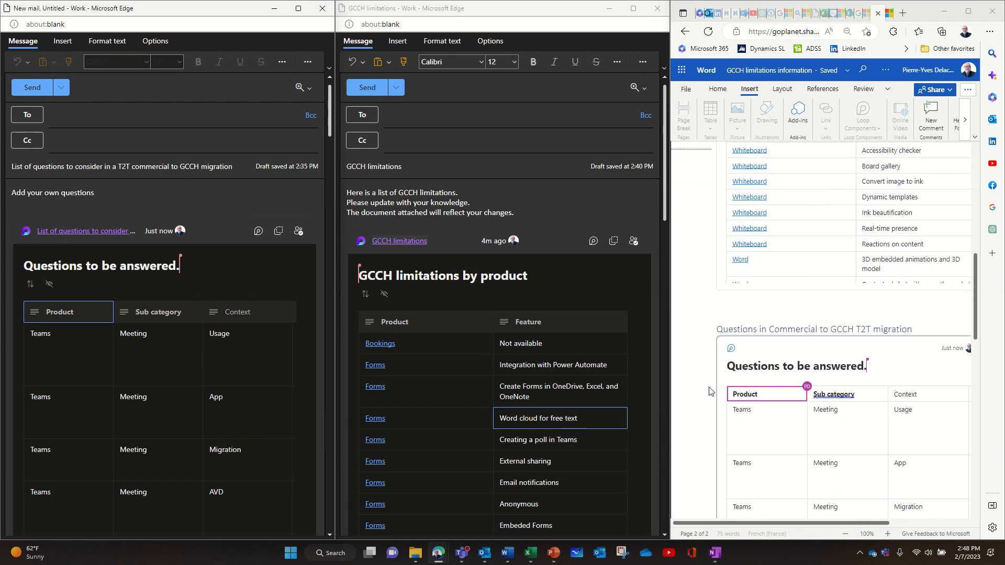
pyautogui.scroll(-4, 707, 392)
pyautogui.scroll(-2, 710, 393)
pyautogui.scroll(4, 823, 355)
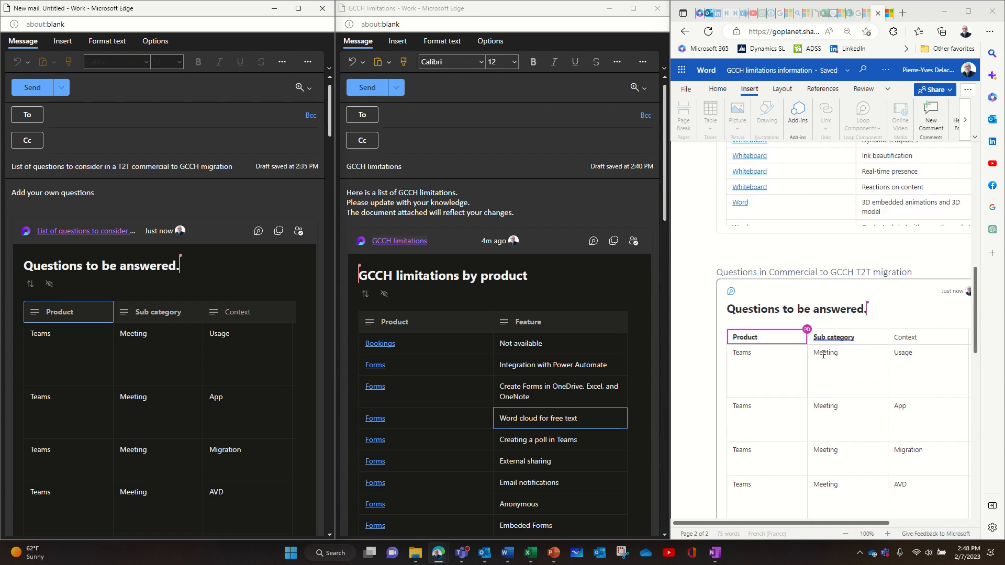
pyautogui.scroll(10, 698, 265)
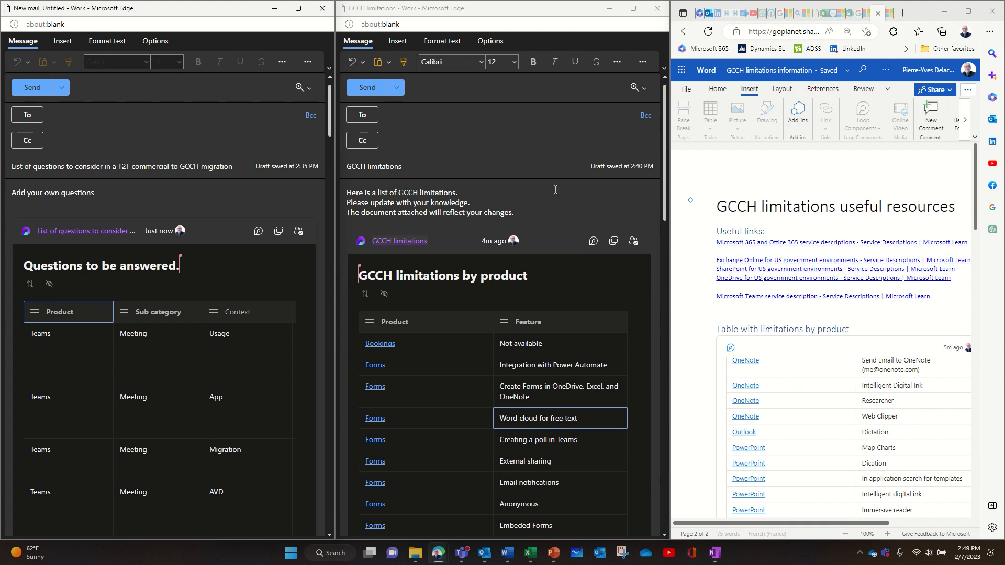
# - Examine the Loop component types available for insertion in the GCCH limitations email, without inserting any
pyautogui.click(642, 63)
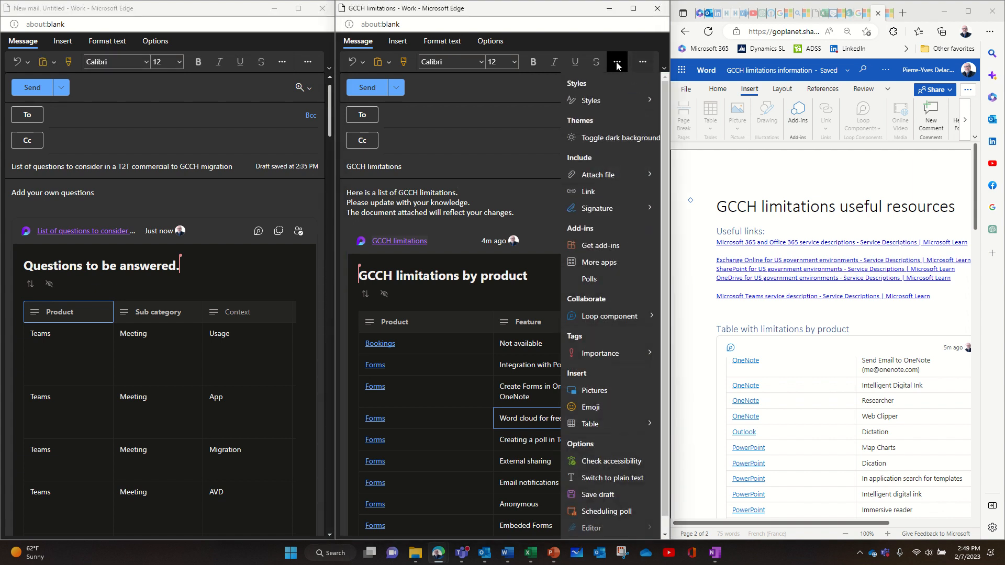
pyautogui.click(601, 317)
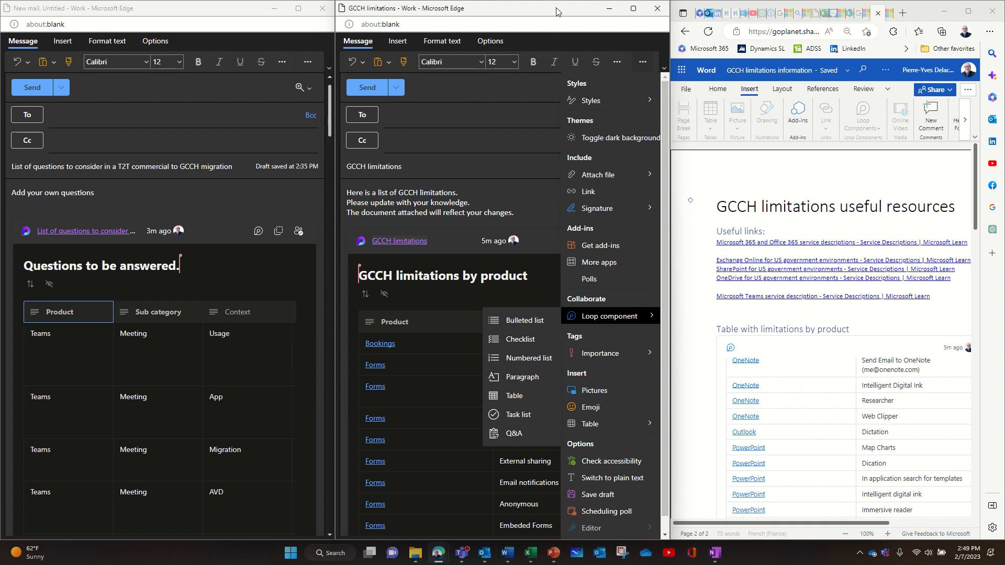
pyautogui.click(257, 260)
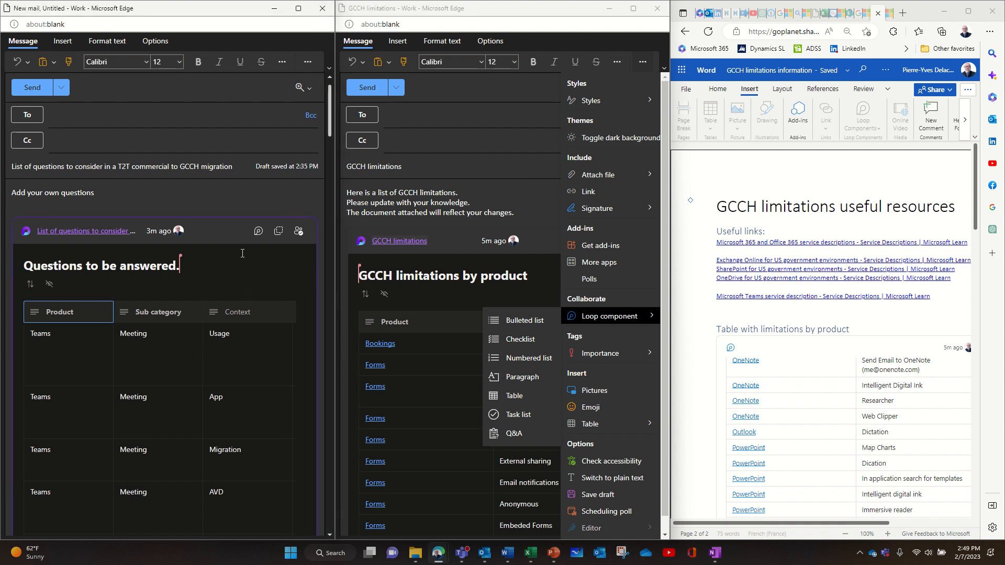
pyautogui.click(403, 279)
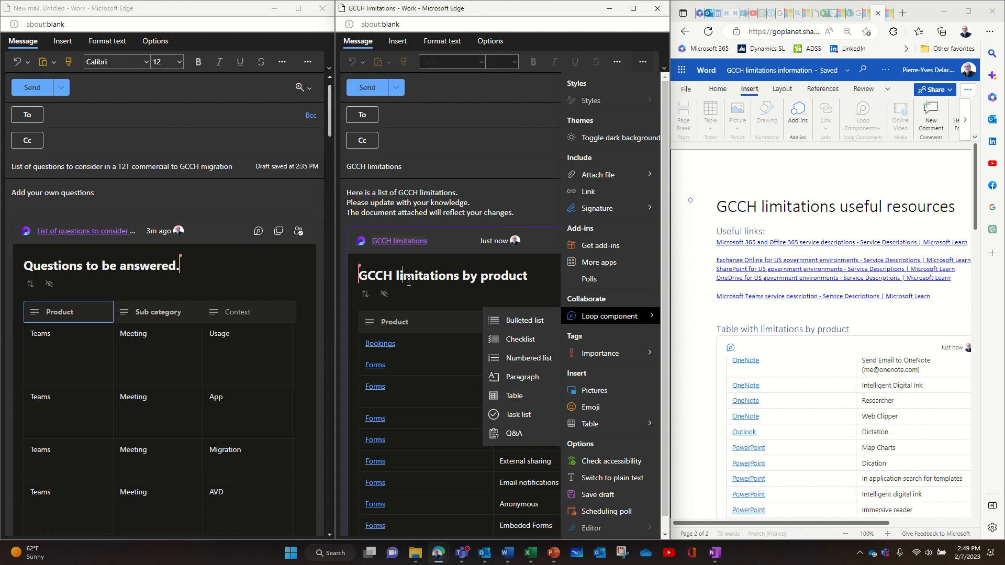
pyautogui.click(636, 62)
pyautogui.click(621, 60)
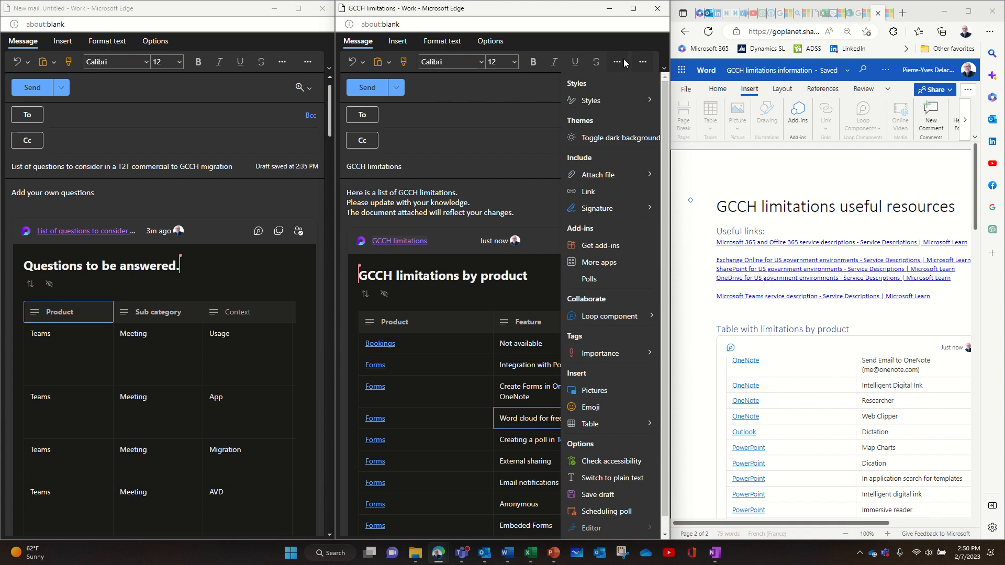
pyautogui.click(642, 61)
pyautogui.click(639, 46)
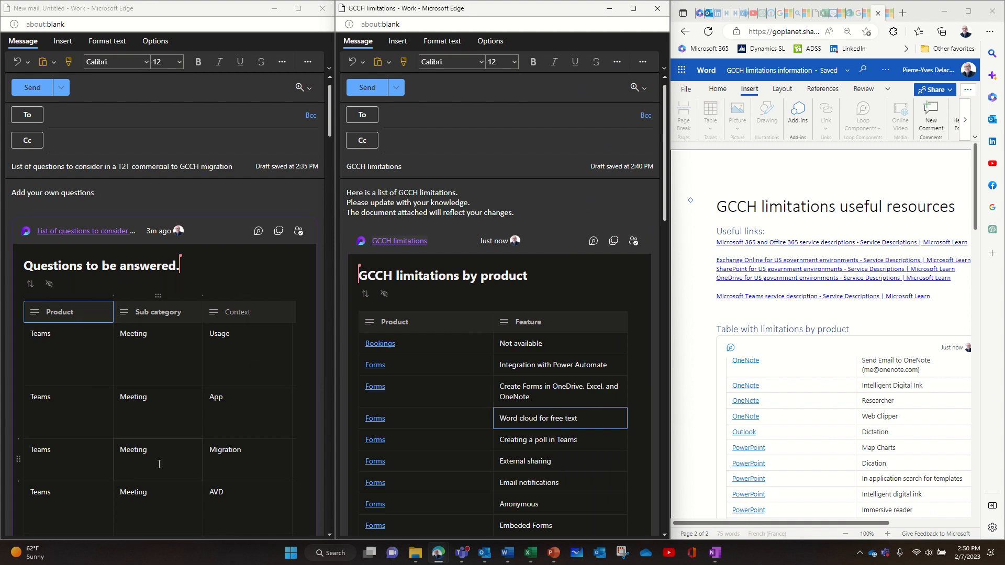
# - Review the rows and the limitation column of the "Questions to be answered" Loop table in the migration questions email
pyautogui.scroll(-5, 201, 433)
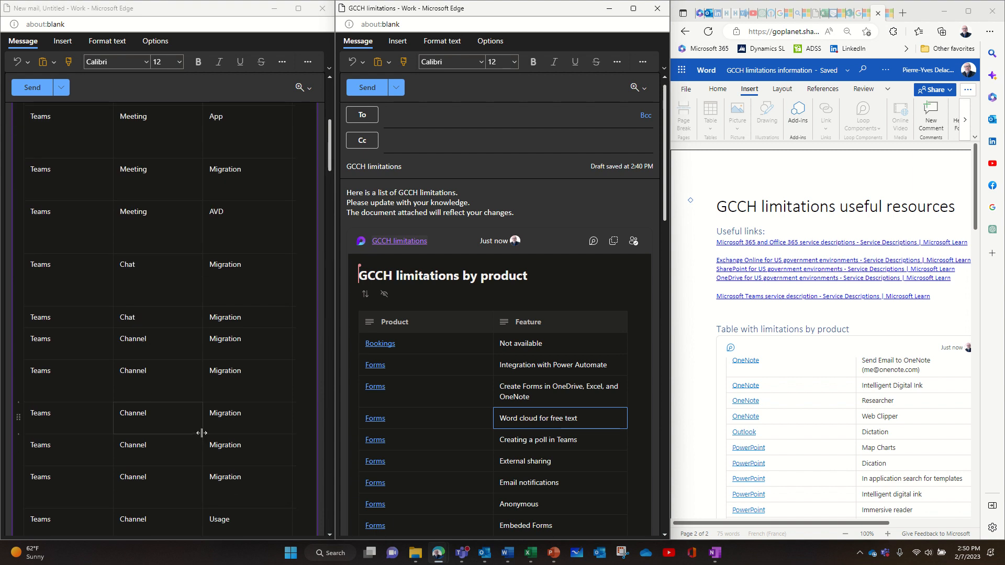
pyautogui.scroll(5, 201, 433)
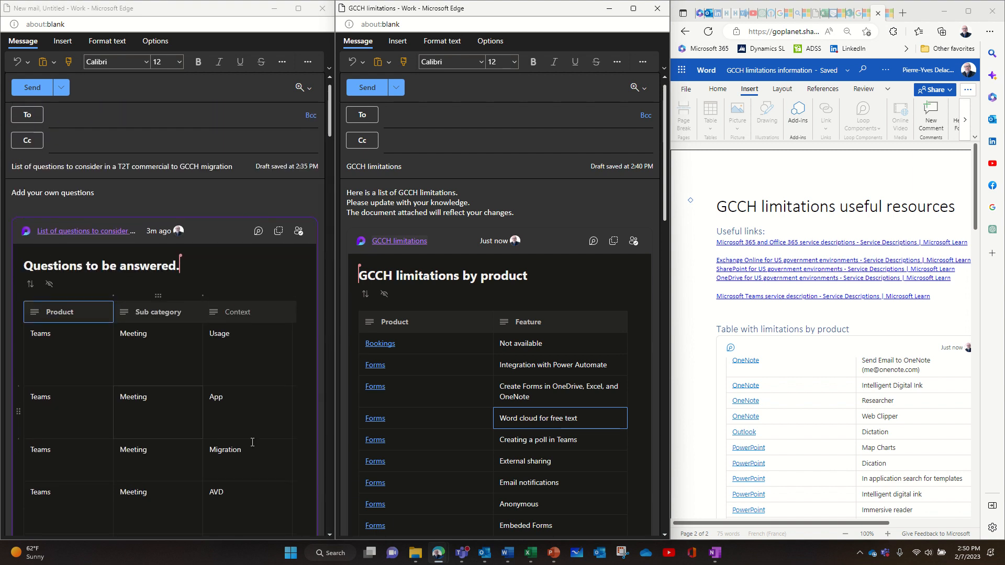
pyautogui.click(248, 350)
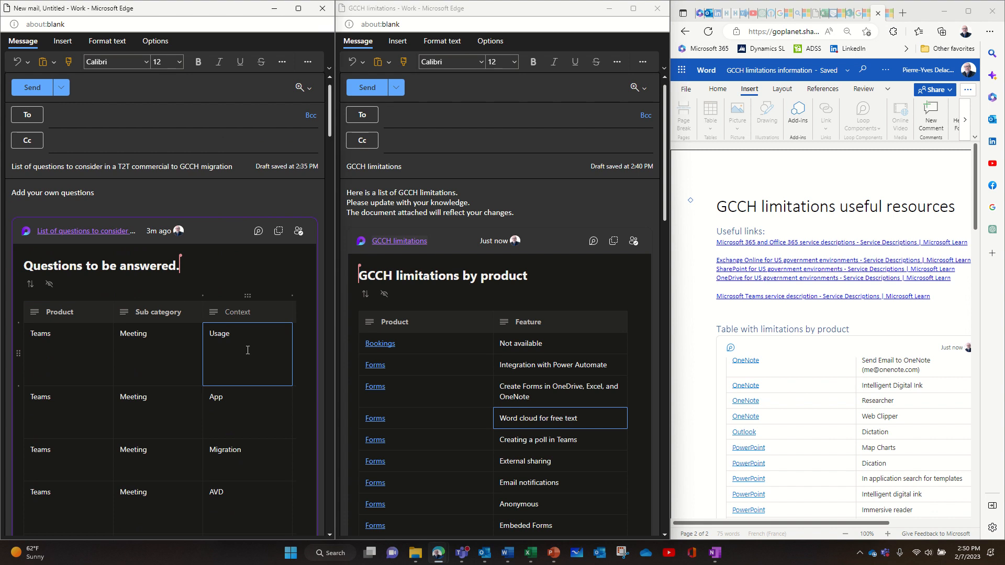
pyautogui.press('Tab')
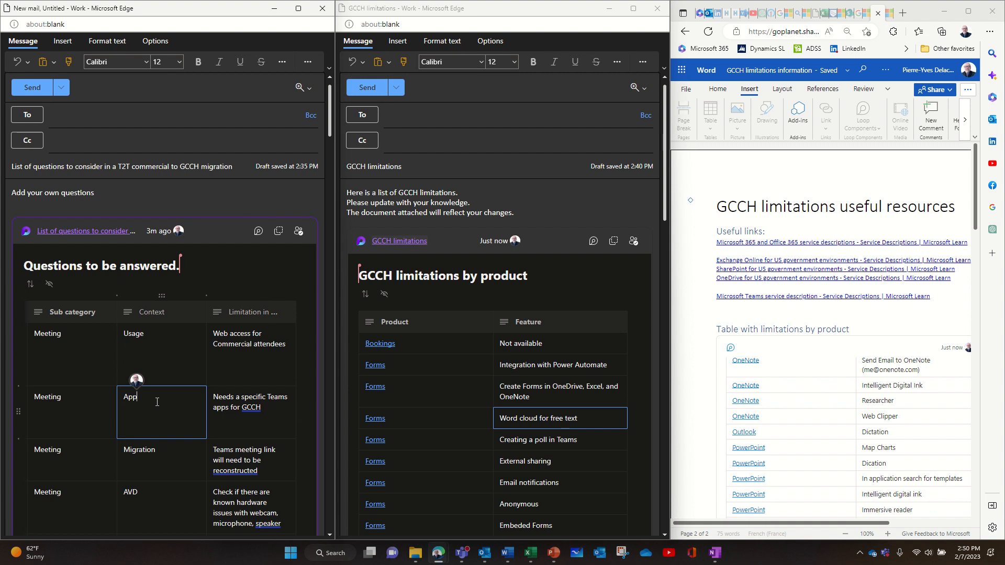
pyautogui.scroll(-7, 259, 397)
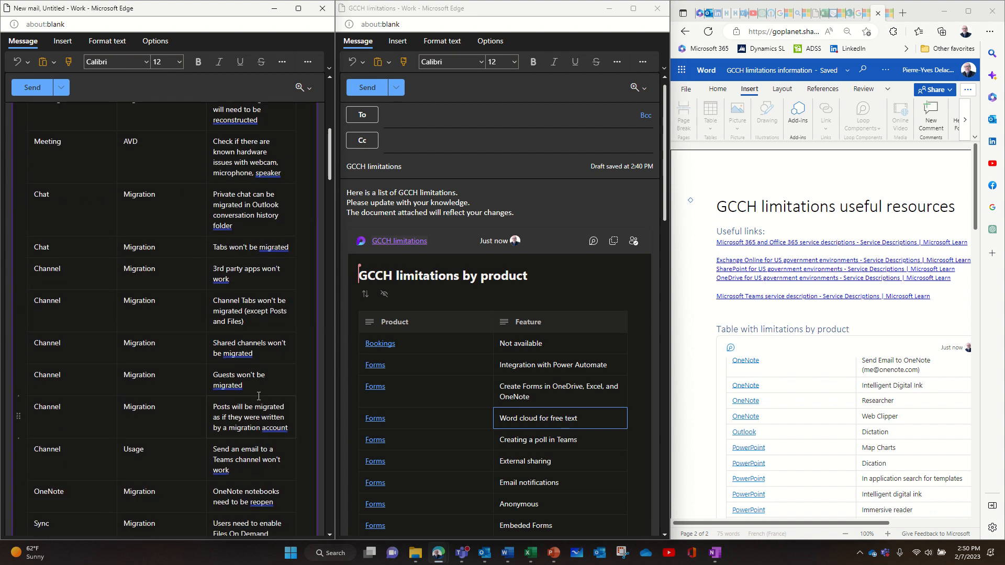
pyautogui.scroll(6, 258, 397)
pyautogui.scroll(1, 259, 397)
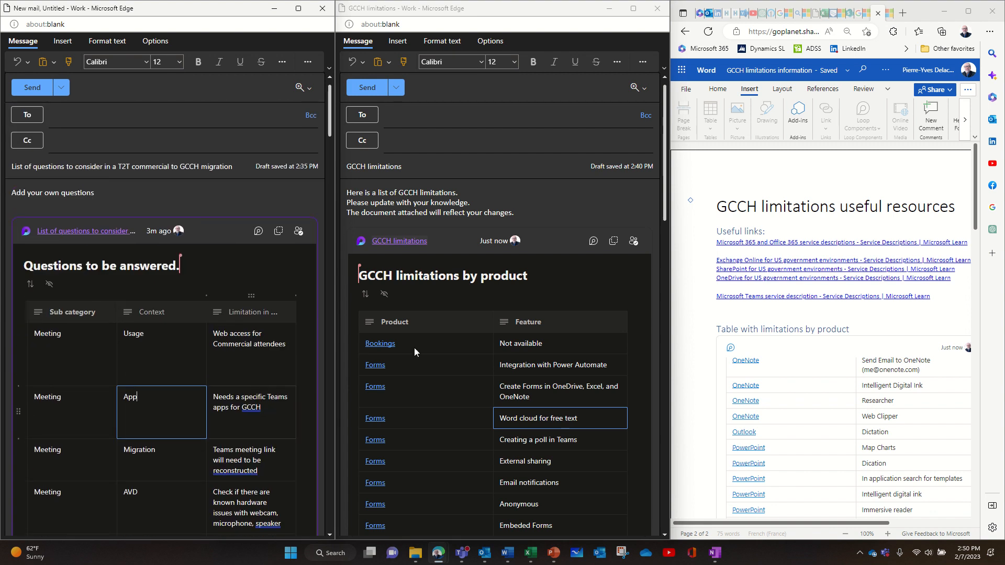
# - Add a row at the end of the email's GCCH limitations table with the product "Power Platform"
pyautogui.scroll(-15, 447, 366)
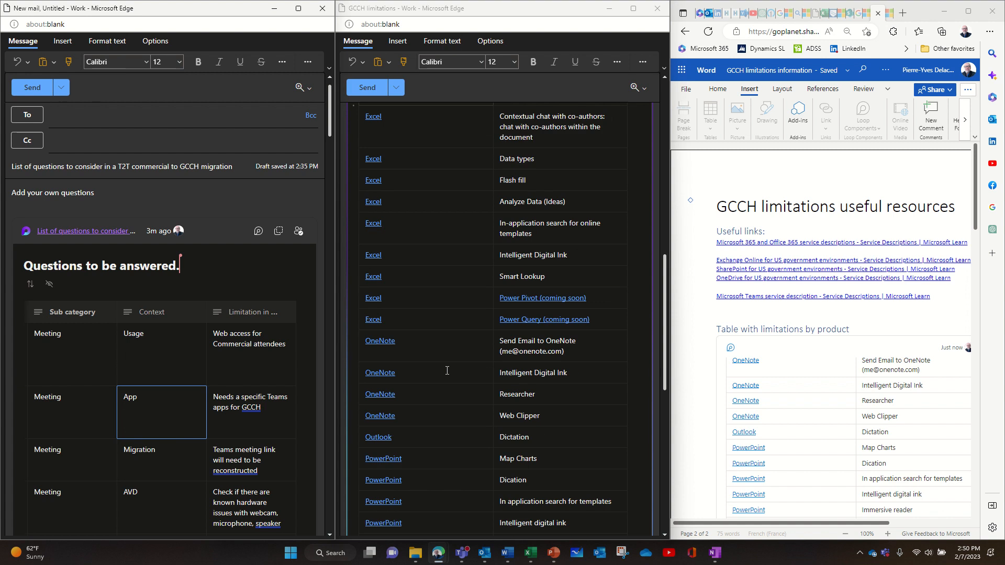
pyautogui.scroll(-10, 447, 370)
pyautogui.scroll(4, 447, 370)
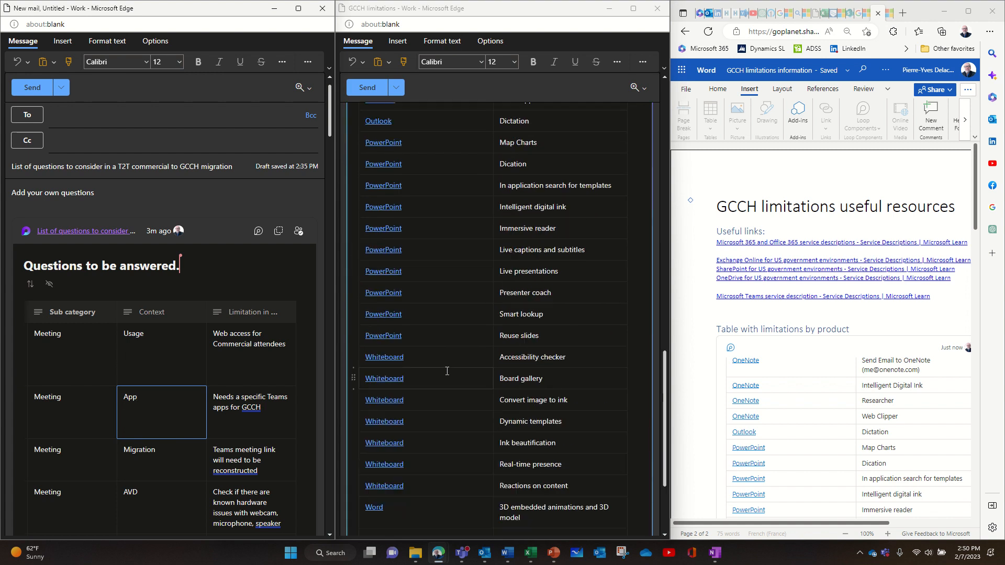
pyautogui.scroll(-4, 386, 425)
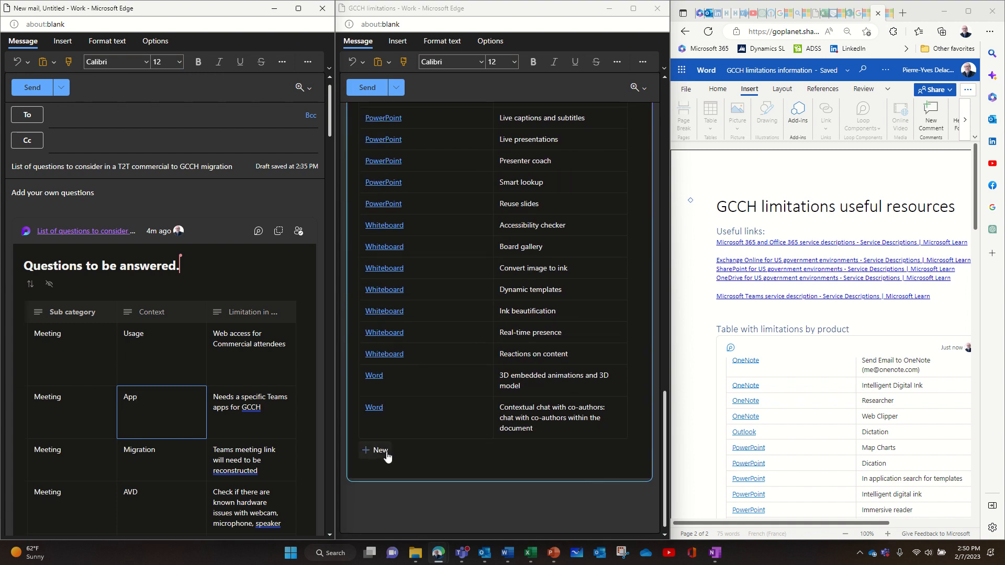
pyautogui.click(402, 423)
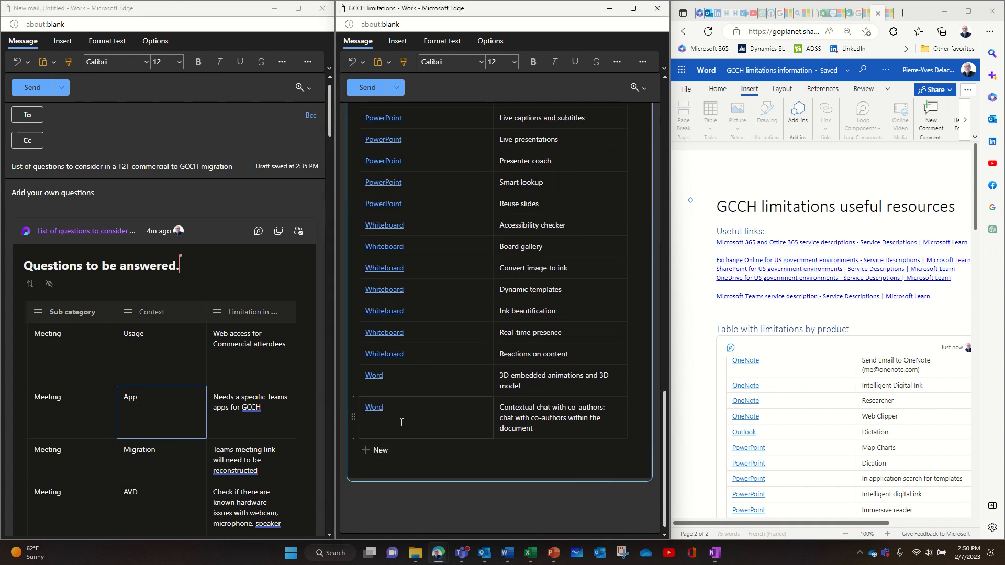
pyautogui.click(608, 418)
pyautogui.click(377, 450)
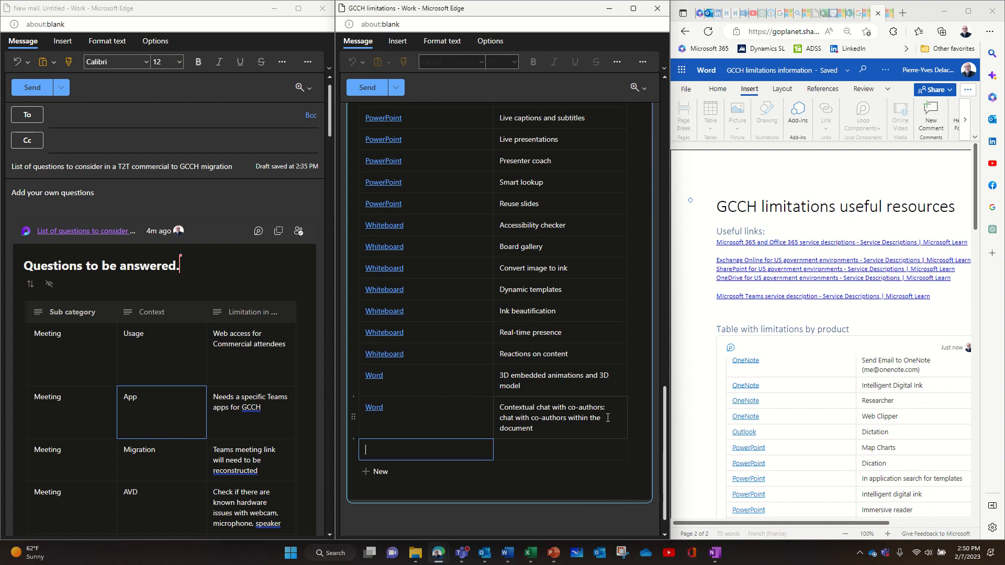
pyautogui.write('Power Platform')
# - Enter "Needed to be migrated by Microsoft" as the feature for the Power Platform row
pyautogui.click(527, 449)
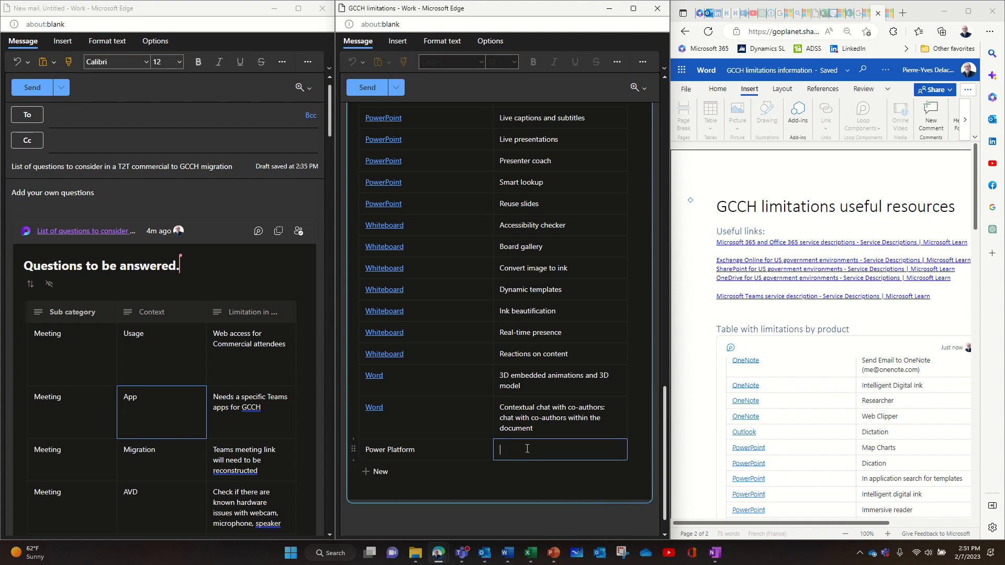
pyautogui.write('Neede')
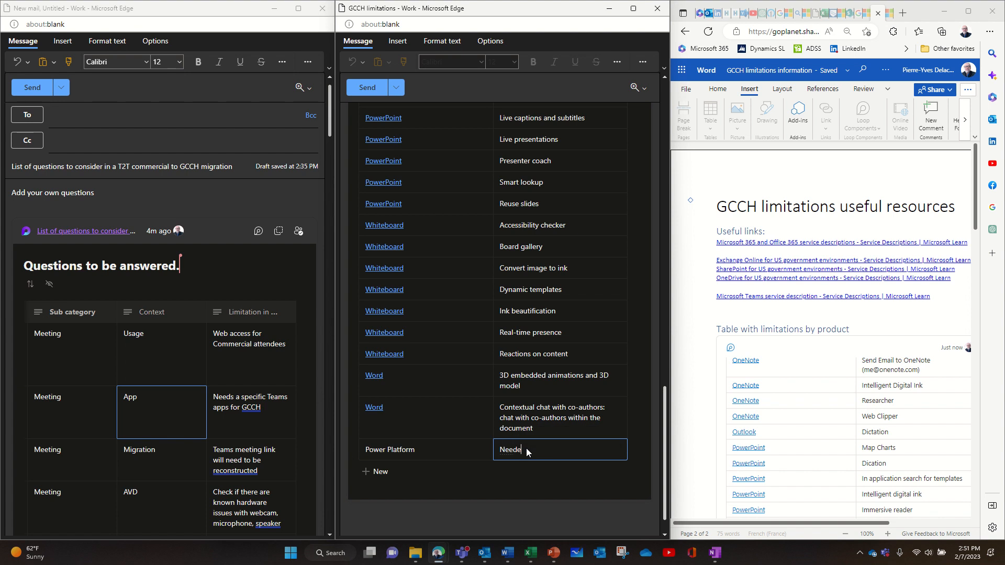
pyautogui.write('d to be')
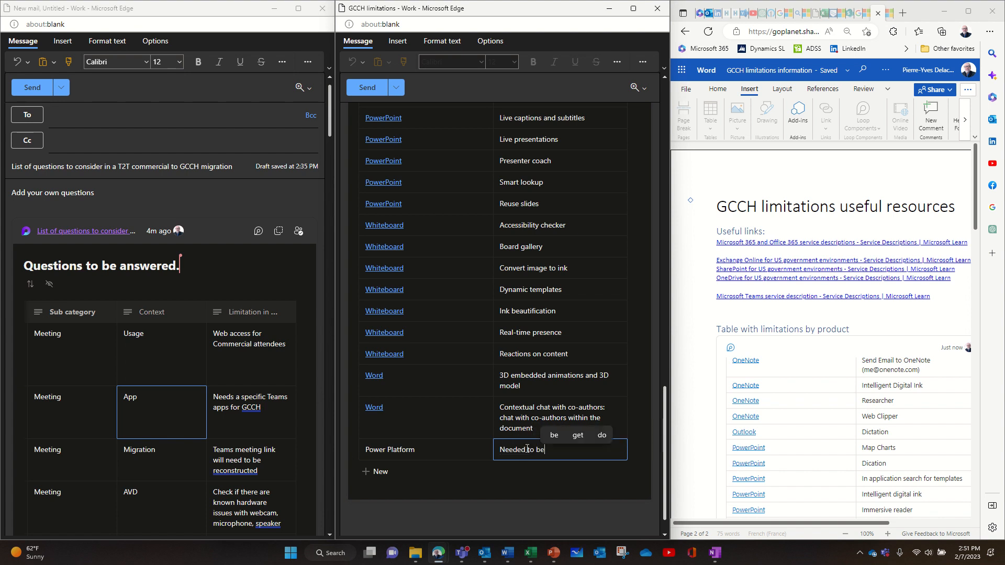
pyautogui.write(' migrated')
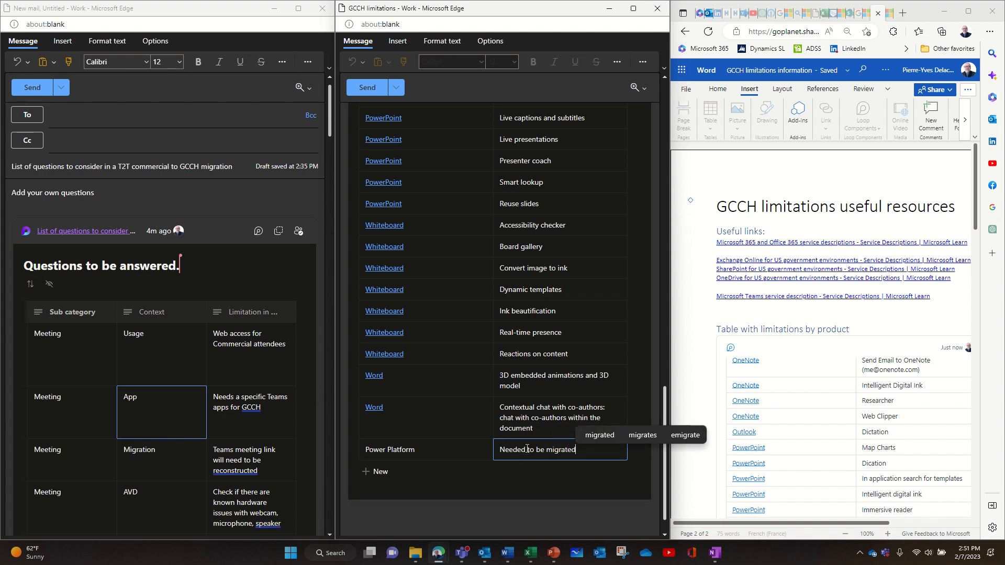
pyautogui.write(' by Mic')
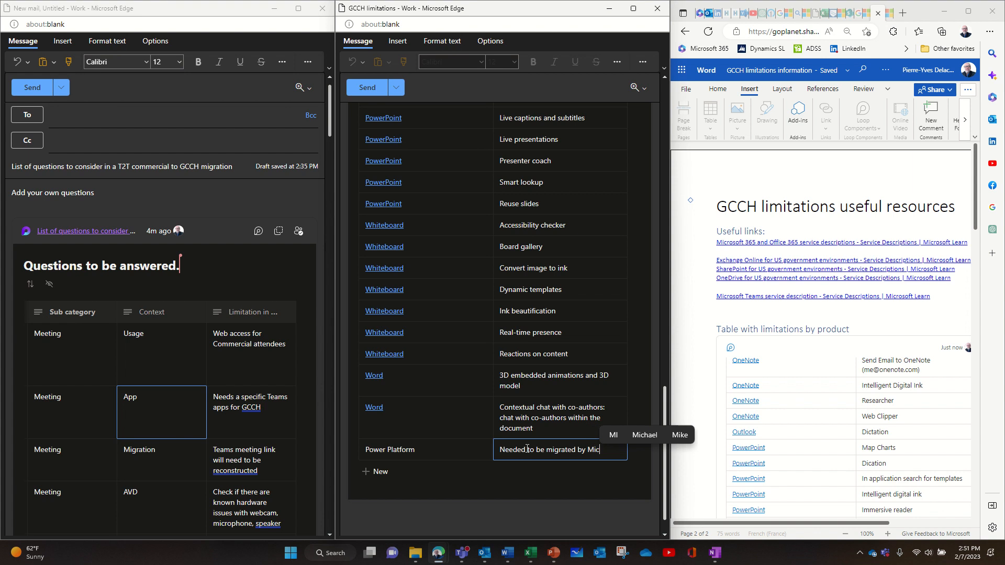
pyautogui.write('rosoft')
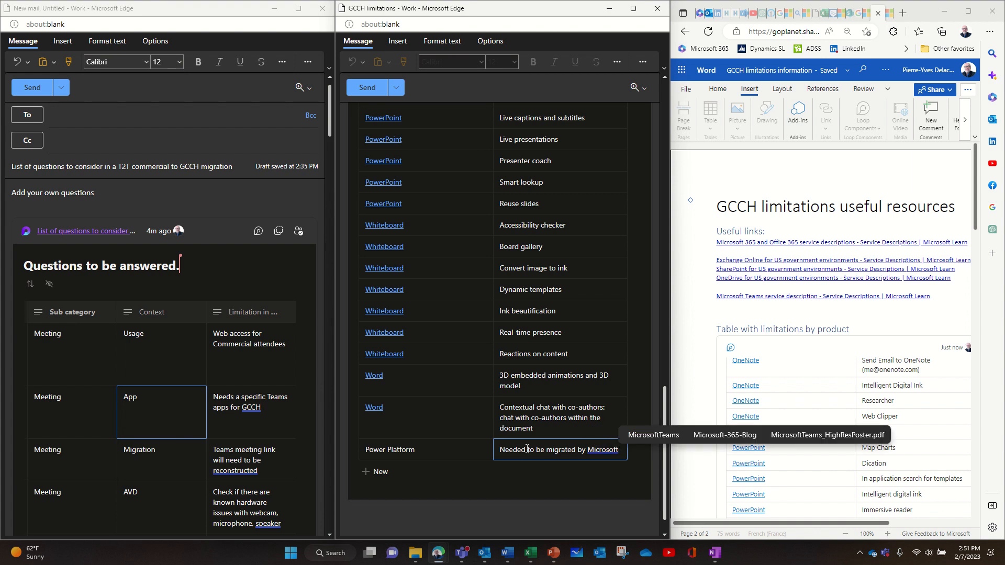
# - Examine the Loop tables in the Word document, going through the questions table down to its empty last rows and back to the Access entries
pyautogui.scroll(-1, 850, 363)
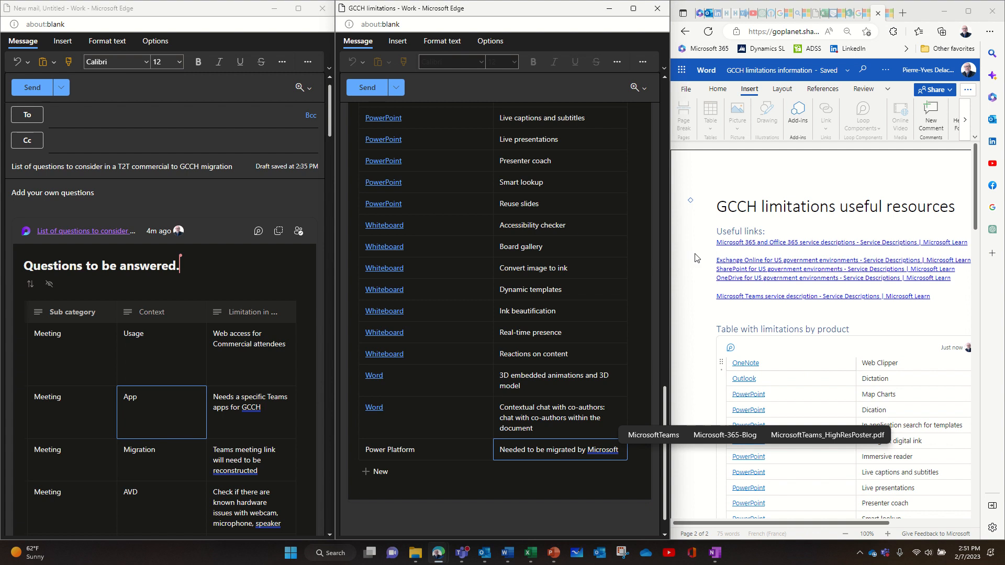
pyautogui.scroll(-1, 694, 240)
pyautogui.scroll(-15, 690, 246)
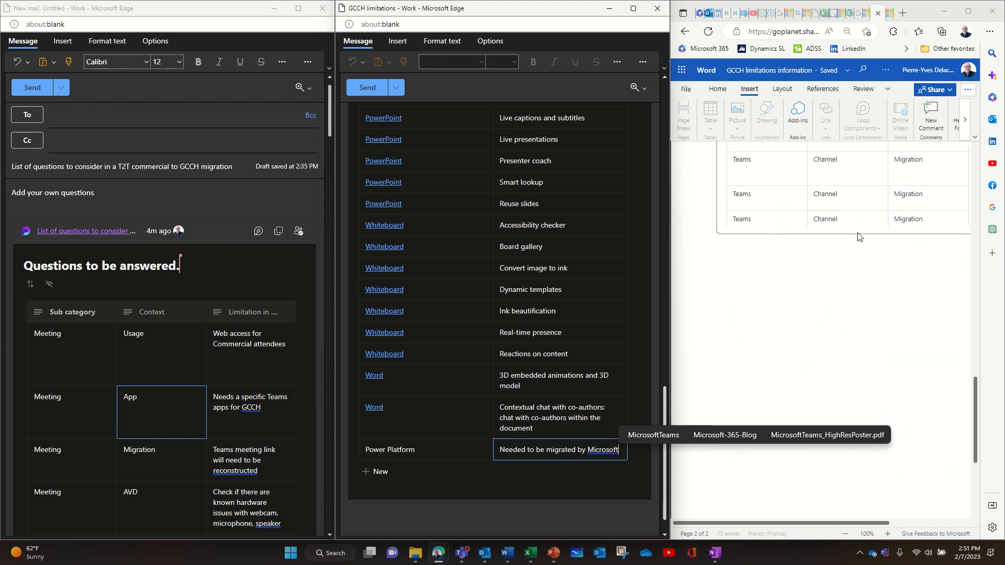
pyautogui.click(837, 217)
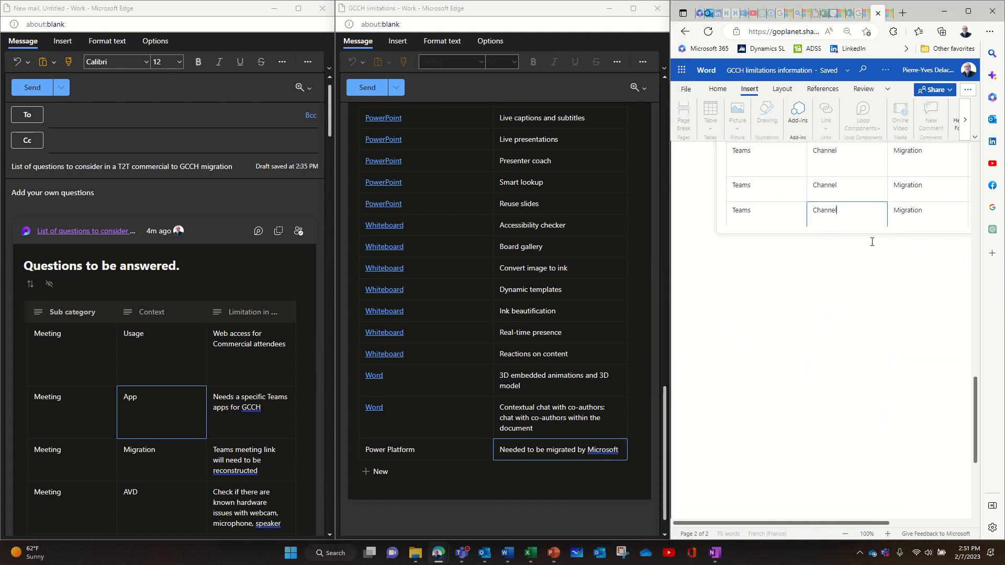
pyautogui.press('Down')
pyautogui.press('Down')
pyautogui.press('Down')
pyautogui.press('Down')
pyautogui.press('Down')
pyautogui.press('Down')
pyautogui.press('Down')
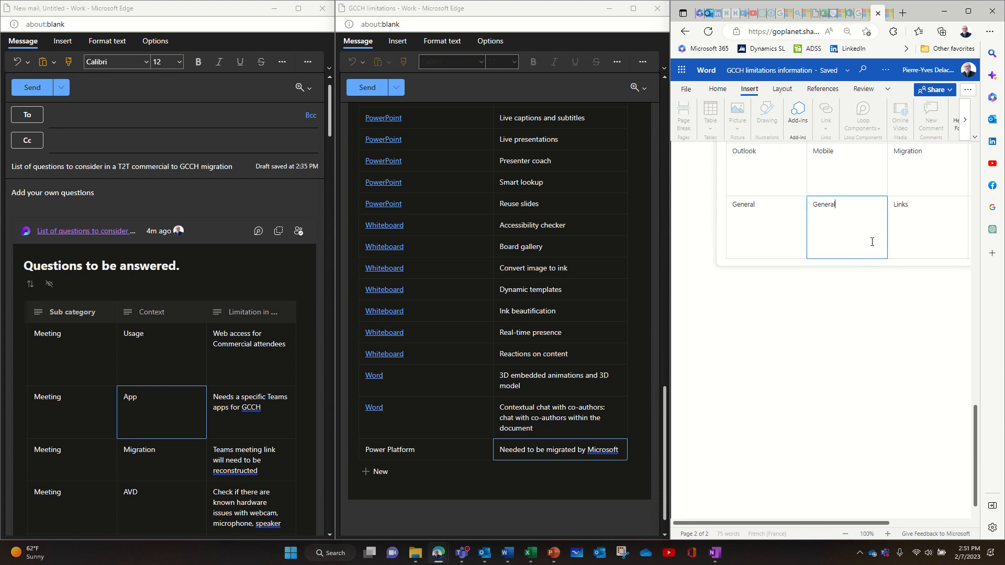
pyautogui.press('Down')
pyautogui.press('Down')
pyautogui.press('Down')
pyautogui.press('Down')
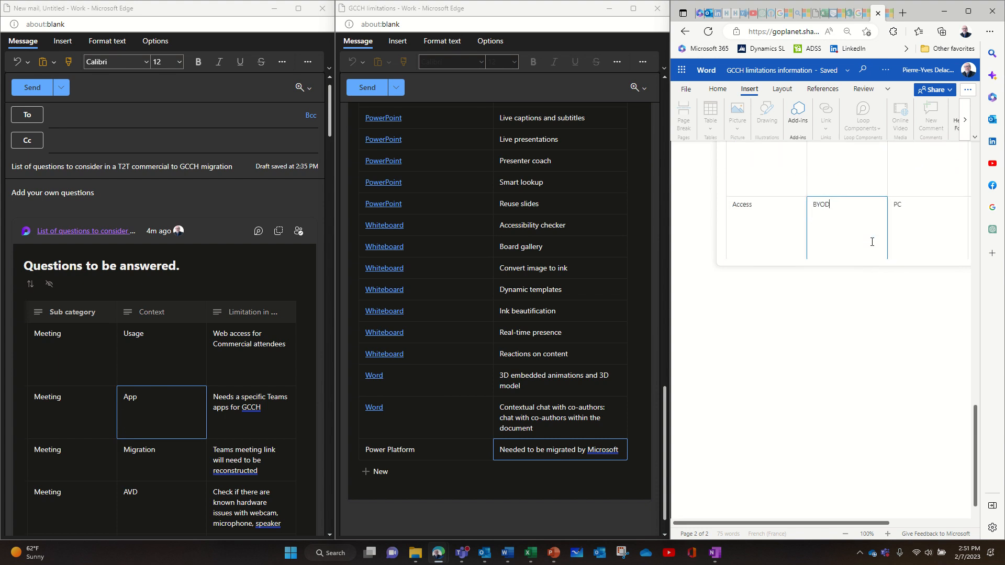
pyautogui.press('Down')
pyautogui.press('Down')
pyautogui.press('Down')
pyautogui.press('Down')
pyautogui.press('Down')
pyautogui.press('Up')
pyautogui.press('Up')
pyautogui.press('Up')
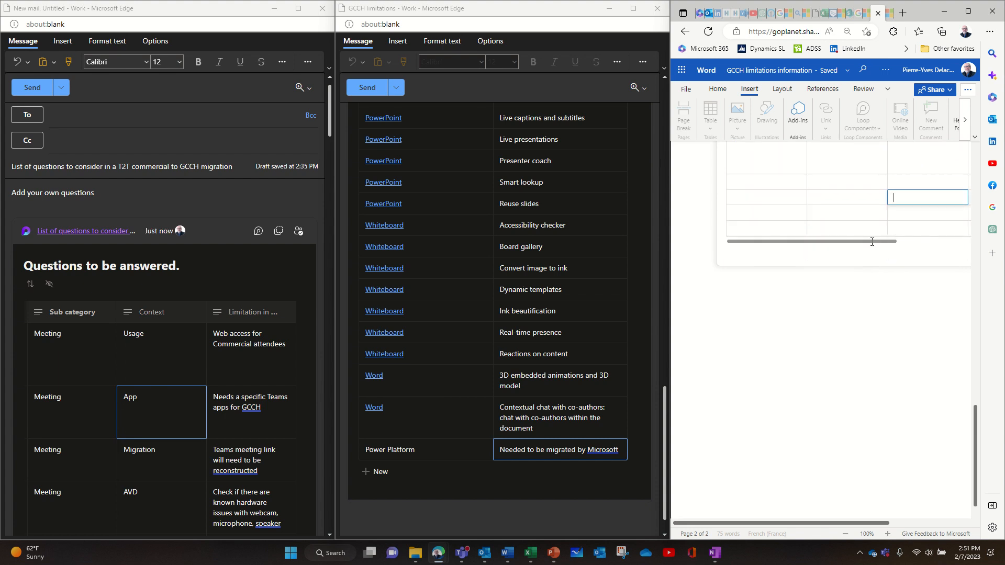
pyautogui.press('Up')
pyautogui.press('Up')
pyautogui.press('Up')
pyautogui.press('Up')
pyautogui.press('Up')
pyautogui.press('Down')
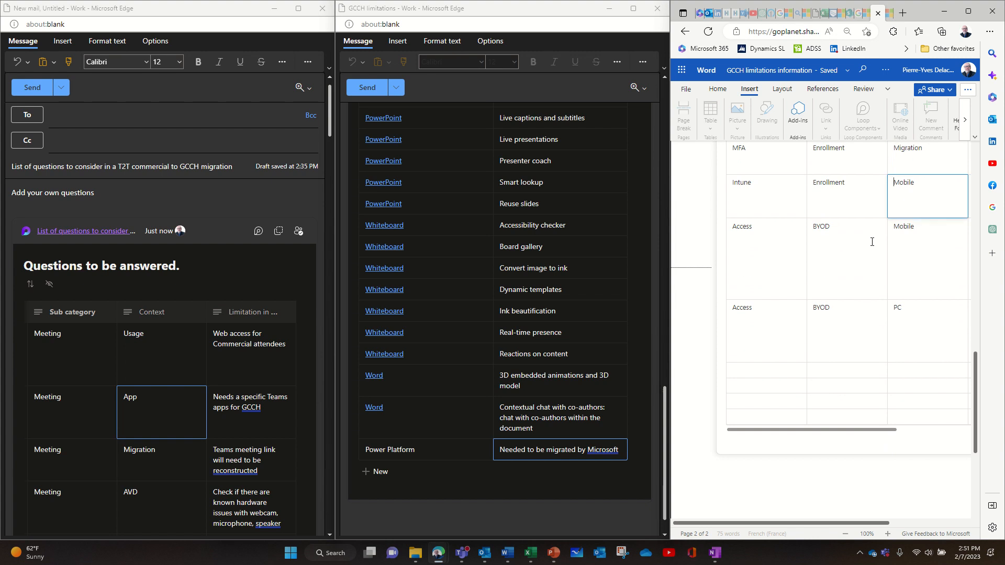
pyautogui.press('Down')
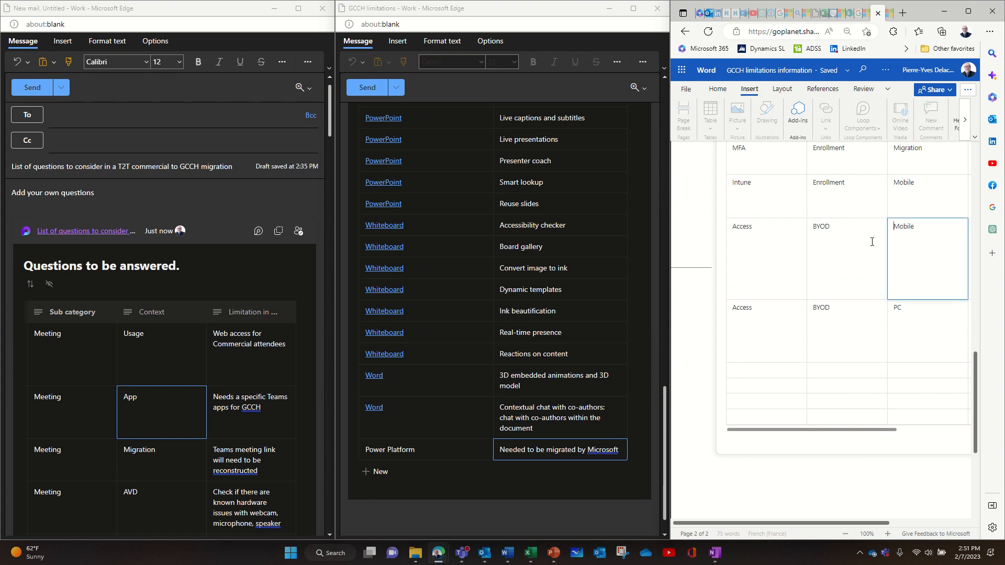
# - Go back through the Word document's questions table to the Power Platform row ending the GCCH limitations table
pyautogui.scroll(20, 827, 231)
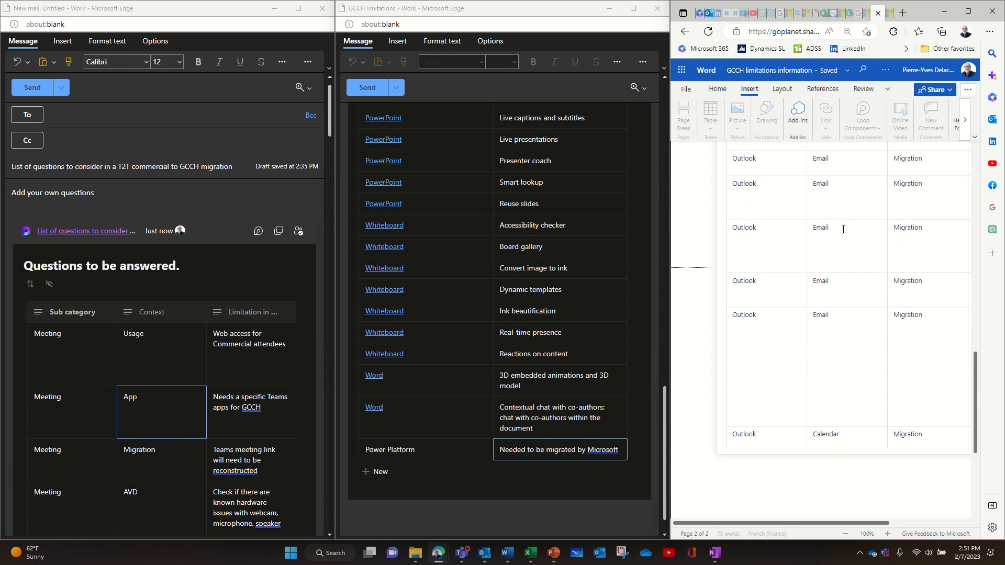
pyautogui.scroll(15, 838, 219)
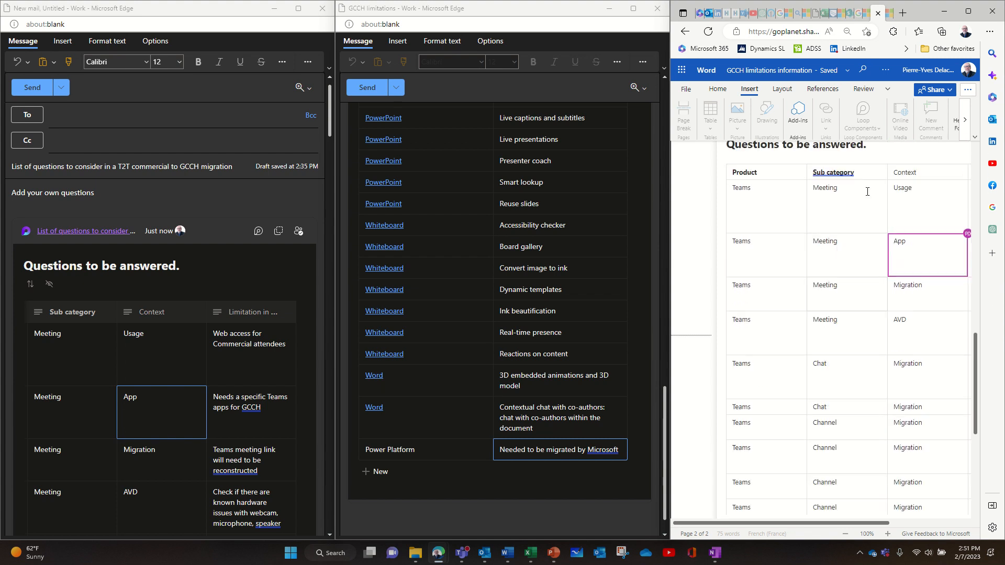
pyautogui.scroll(-6, 778, 235)
pyautogui.scroll(5, 778, 235)
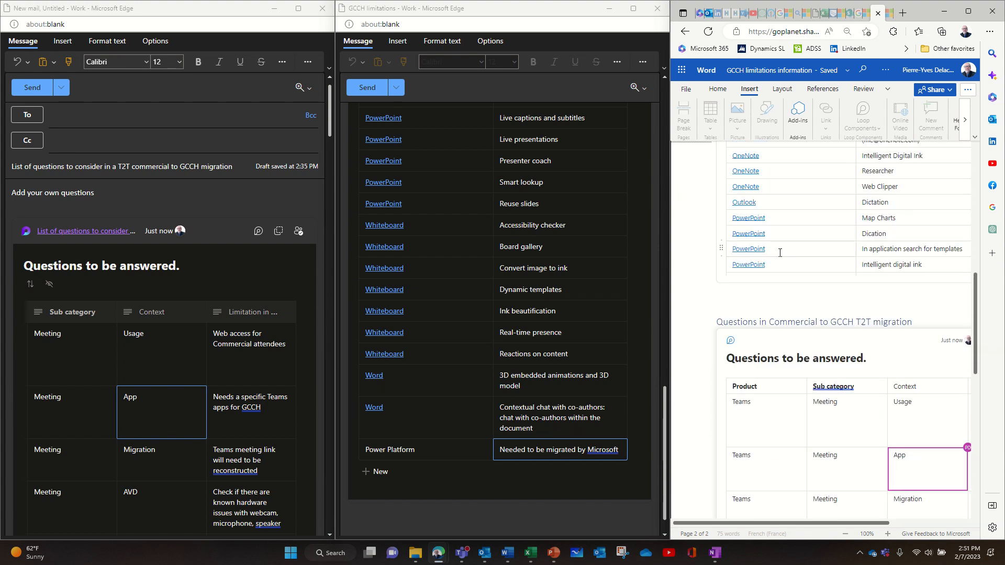
pyautogui.scroll(-1, 768, 234)
pyautogui.scroll(-5, 768, 234)
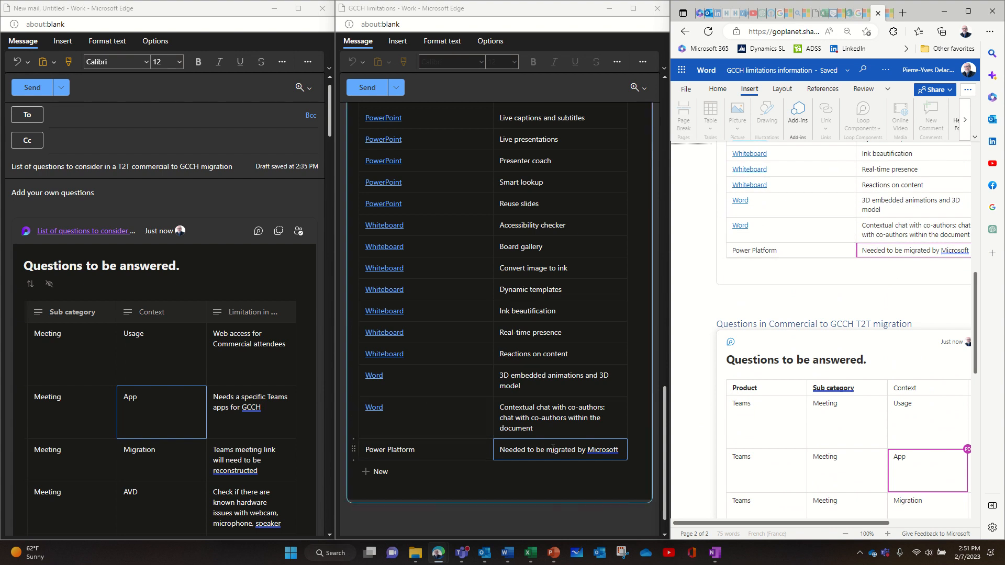
# - Extend the Power Platform feature text in the limitations email with "signing an agreement. Users have to relink there apps to new tenant"
pyautogui.doubleClick(615, 449)
pyautogui.click(620, 451)
pyautogui.write('signin')
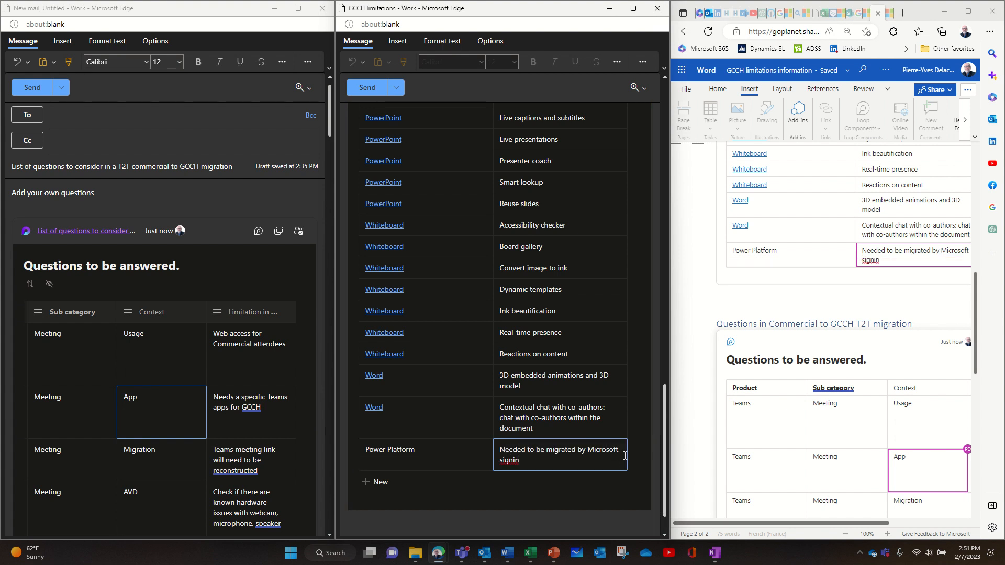
pyautogui.write('g an ')
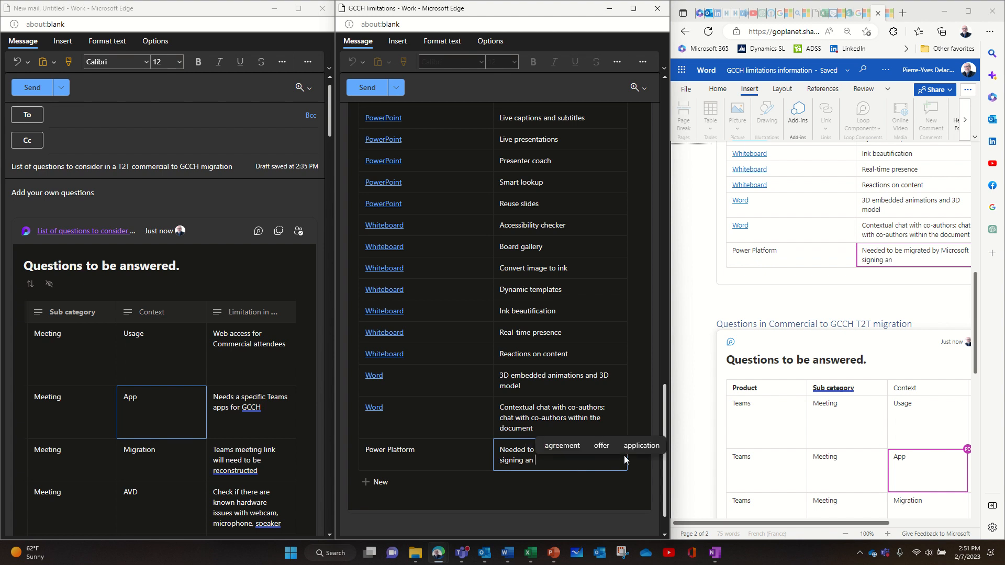
pyautogui.write('agreement')
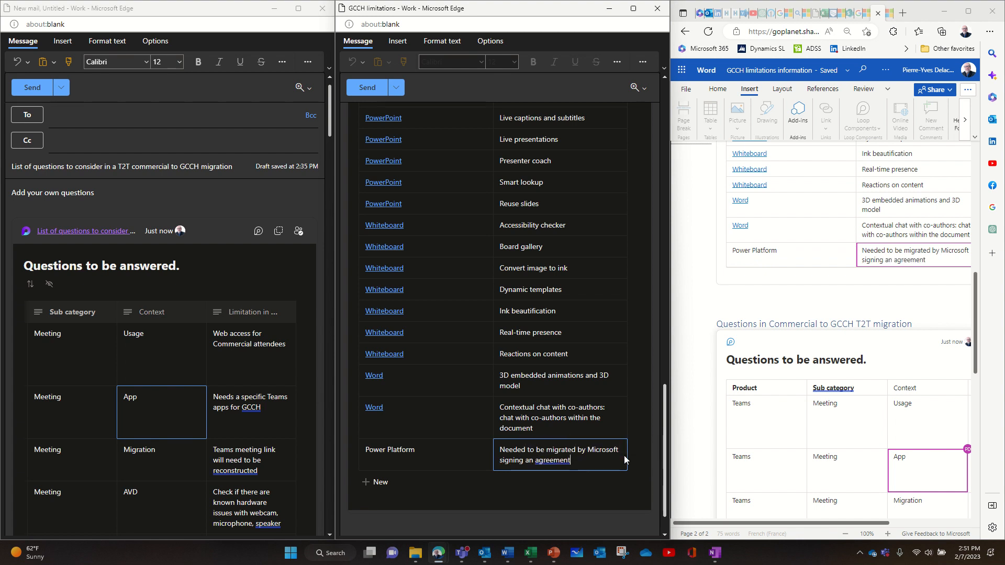
pyautogui.write('. Users have')
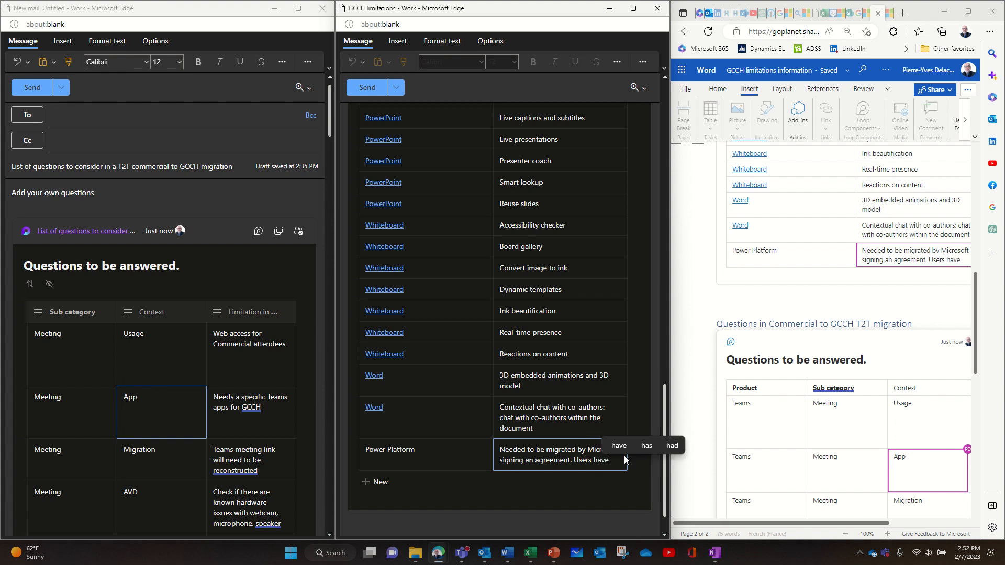
pyautogui.write(' to reli')
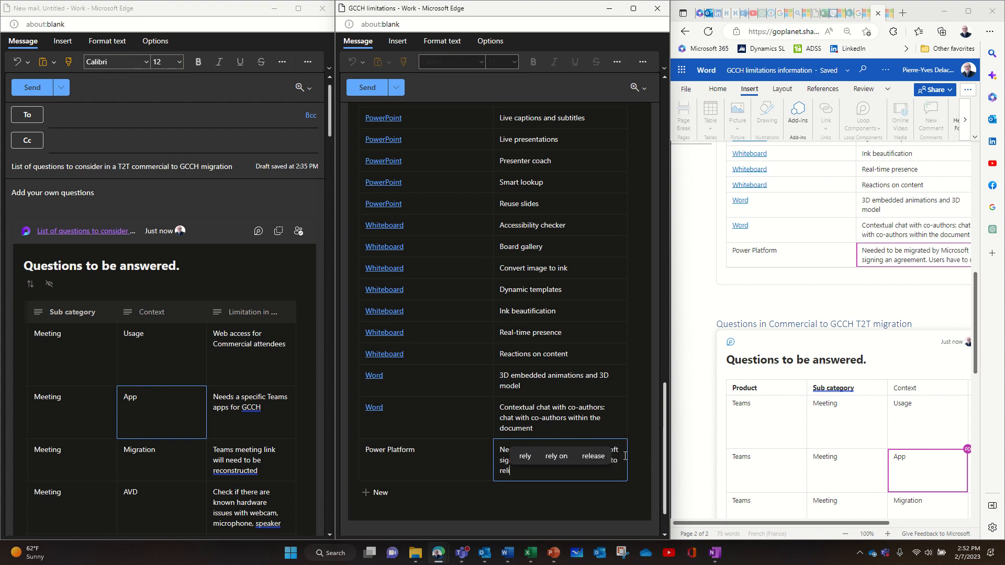
pyautogui.write('nk there ')
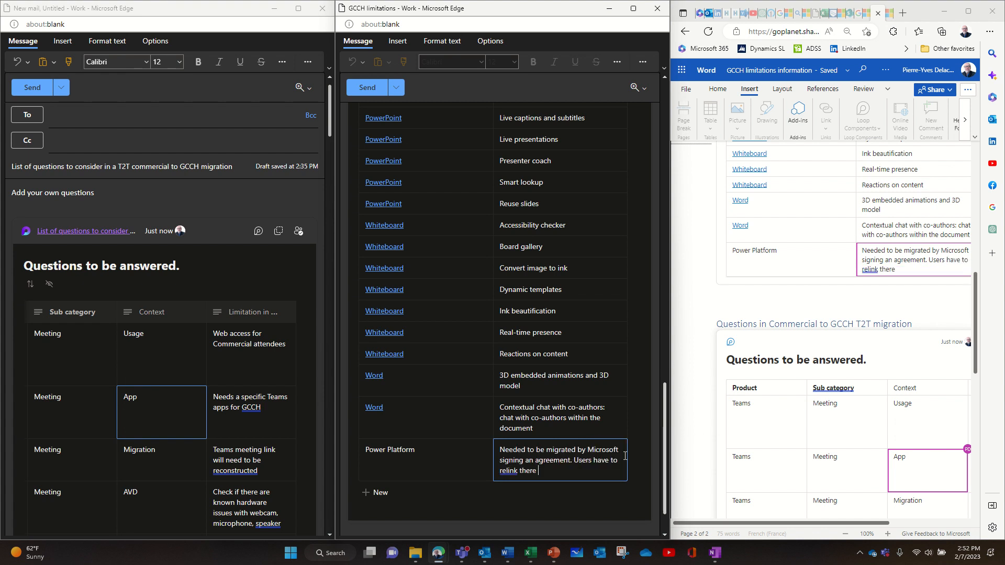
pyautogui.write('apps to new tenant')
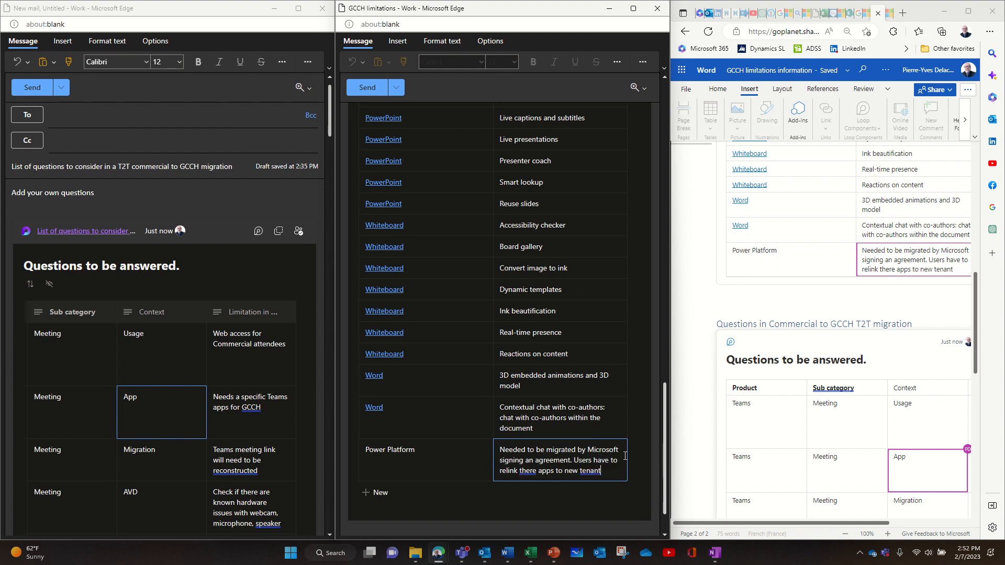
# - Correct "there" to "their" in the Power Platform row's feature text
pyautogui.click(537, 472)
pyautogui.press('BackSpace')
pyautogui.press('BackSpace')
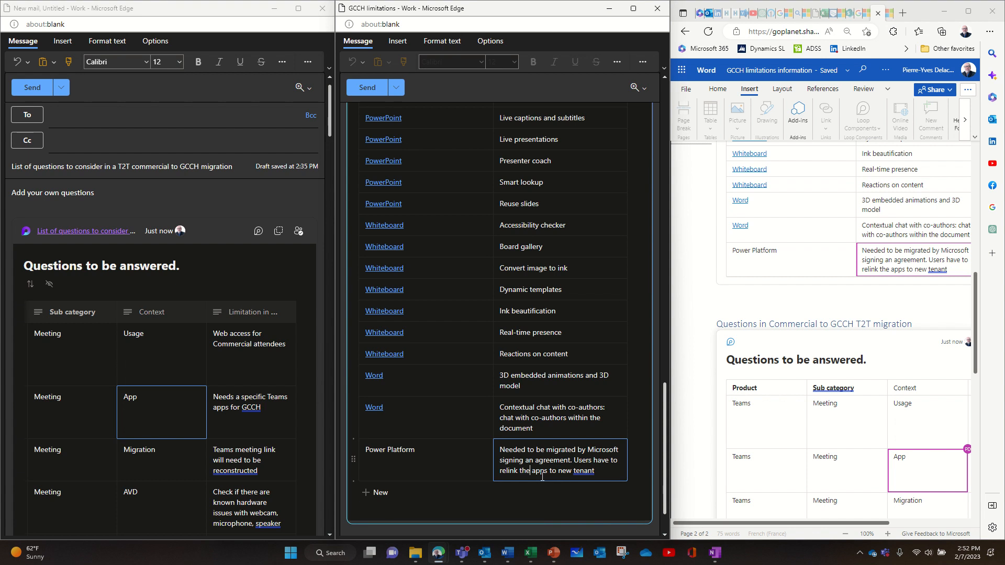
pyautogui.write('ir')
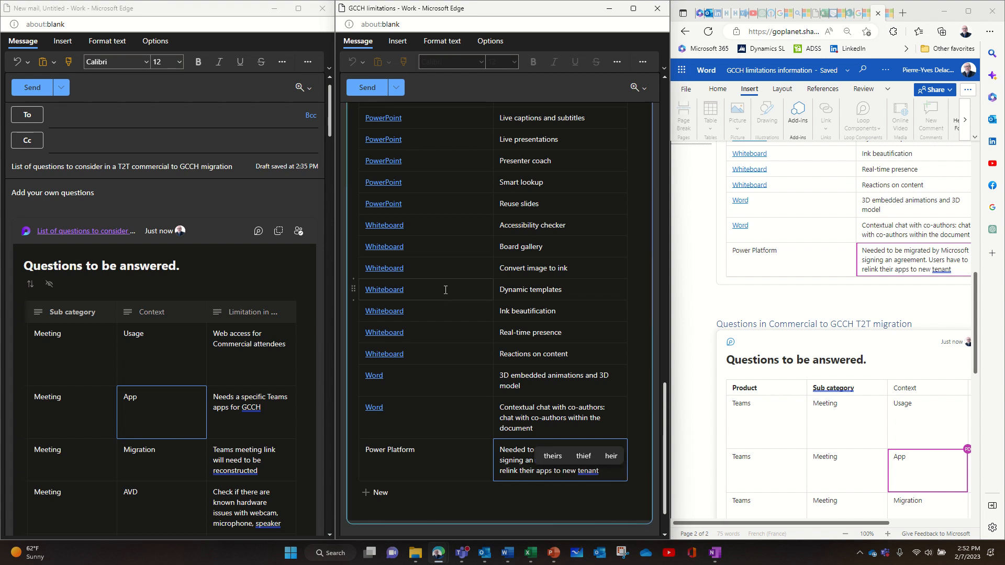
# - Maximize the Word document's browser window and review both Loop tables and the useful links at its start
pyautogui.scroll(-3, 844, 304)
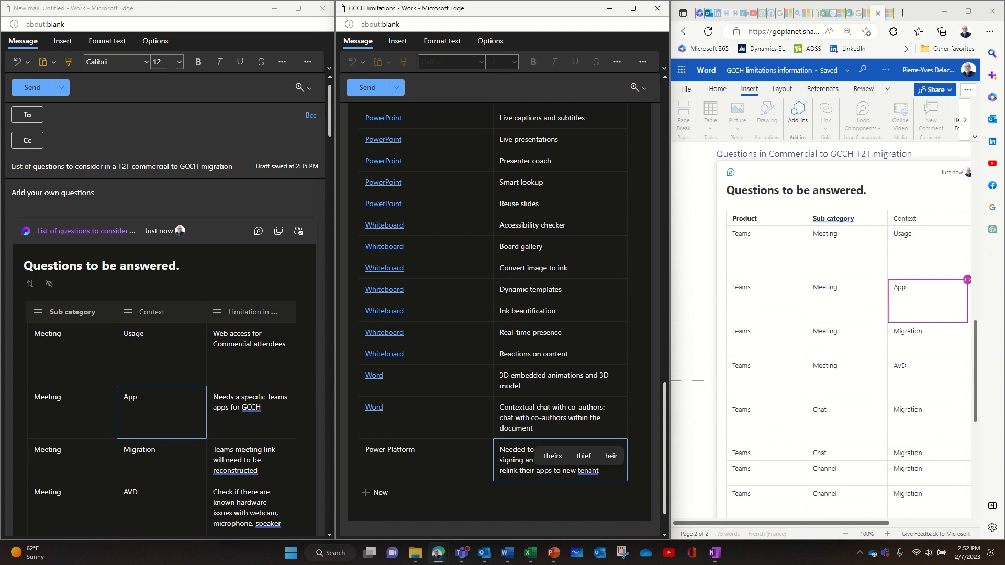
pyautogui.click(968, 11)
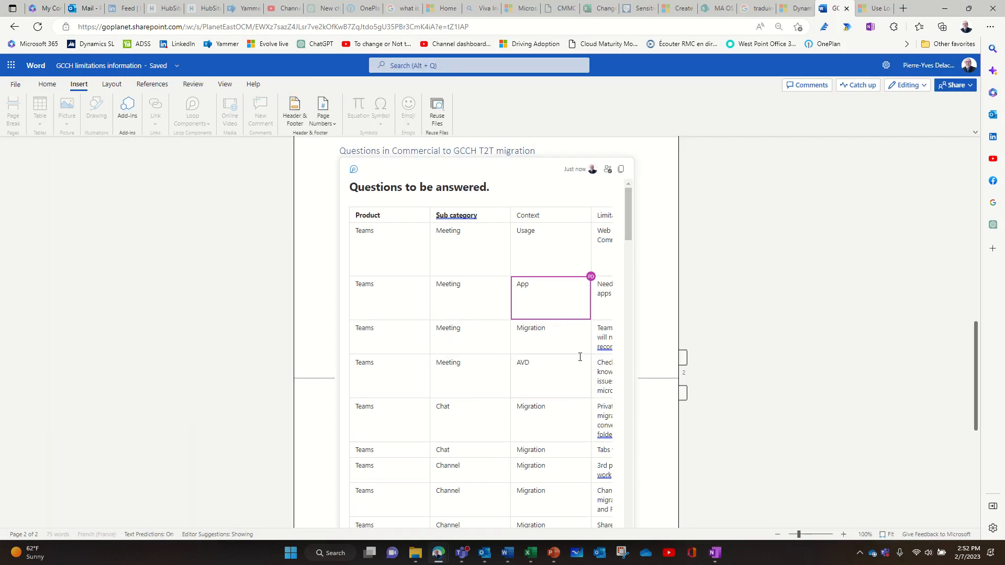
pyautogui.scroll(10, 579, 356)
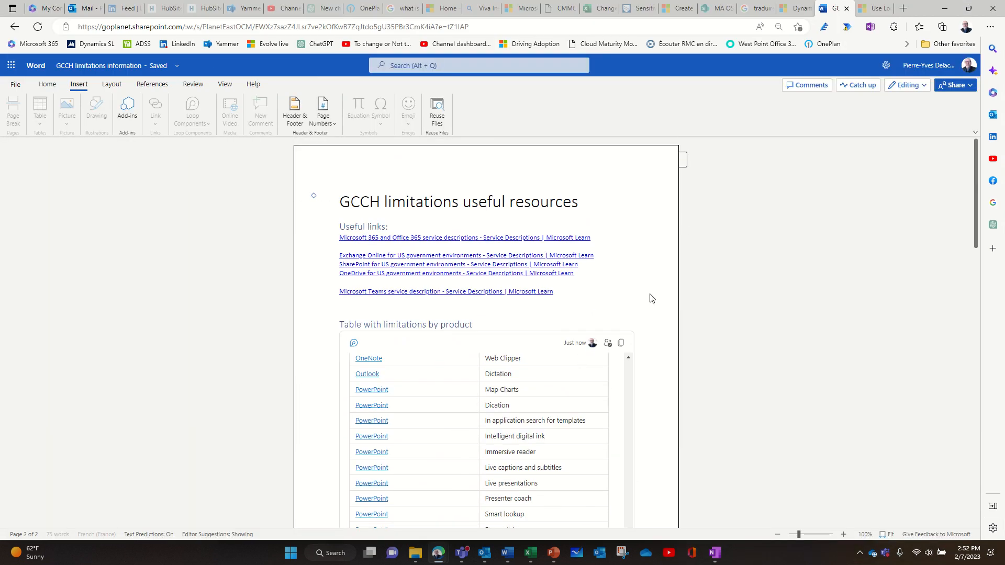
pyautogui.scroll(-2, 650, 297)
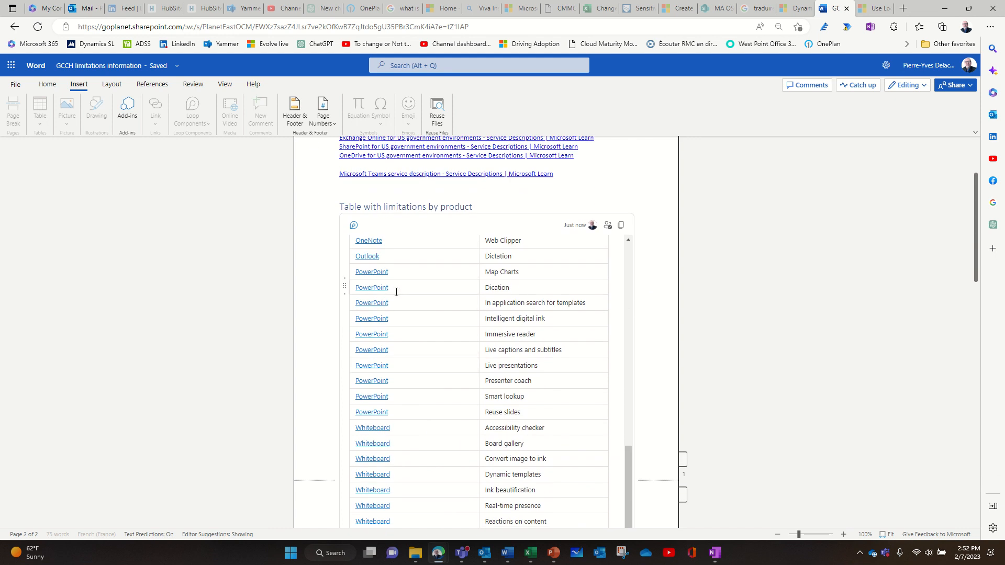
pyautogui.scroll(10, 423, 302)
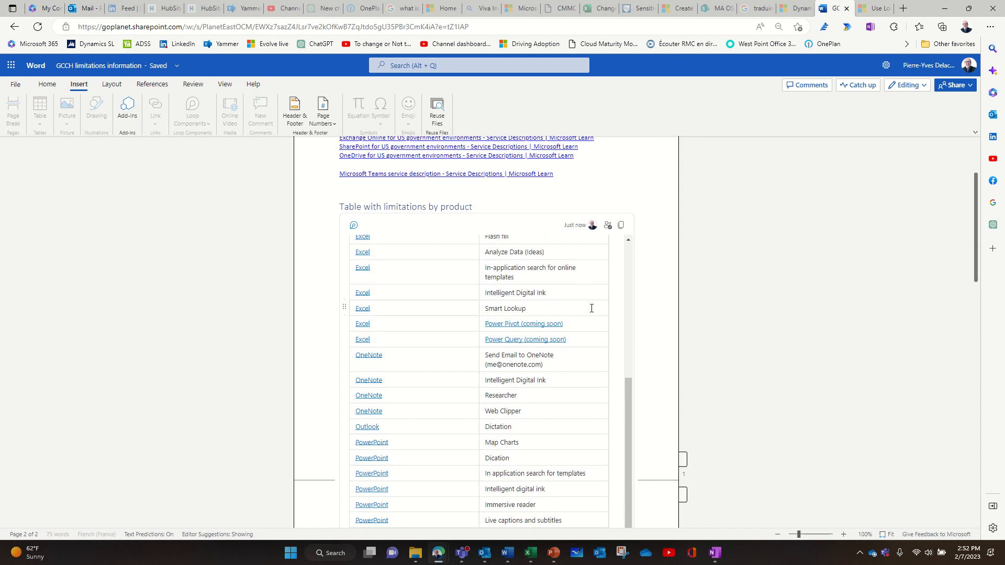
pyautogui.scroll(2, 651, 316)
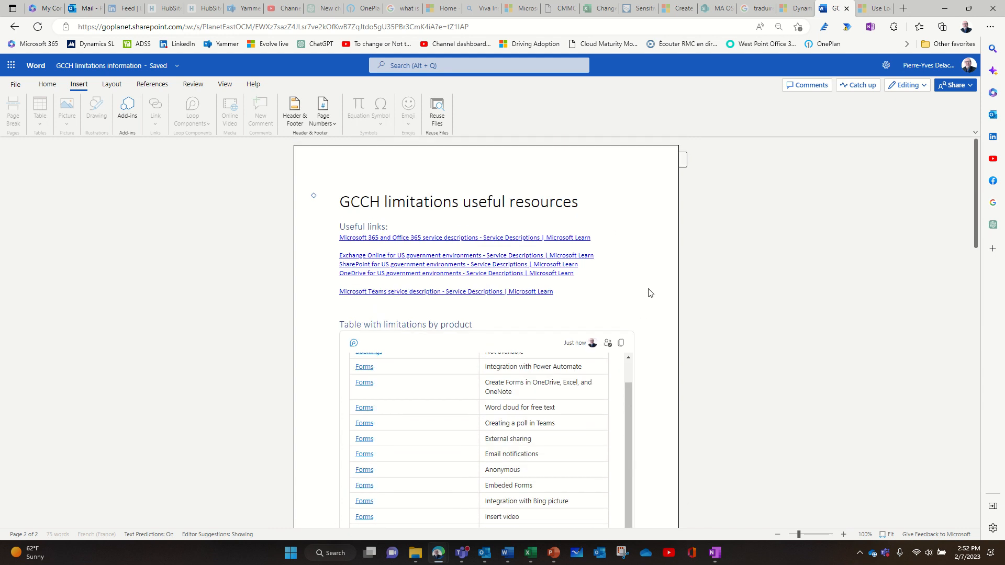
pyautogui.click(650, 292)
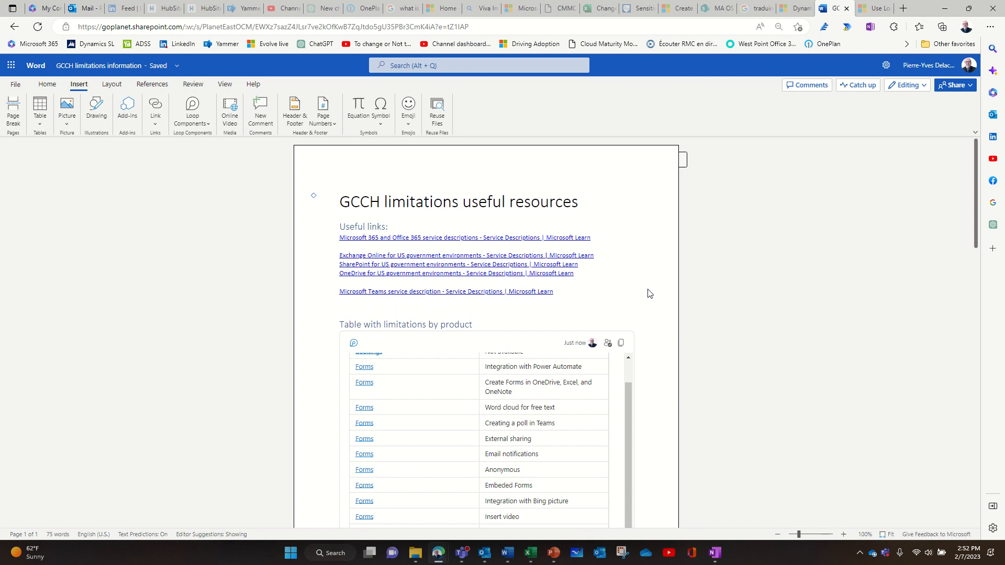
# - Close the document's browser tab and return to the start of GCCH limitations information.docx in desktop Word
pyautogui.moveTo(507, 553)
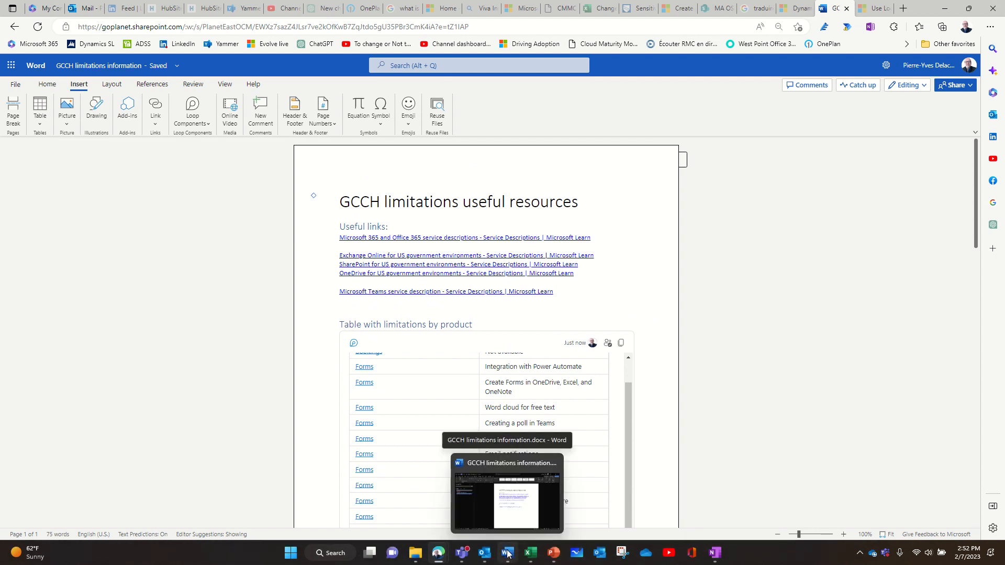
pyautogui.click(846, 9)
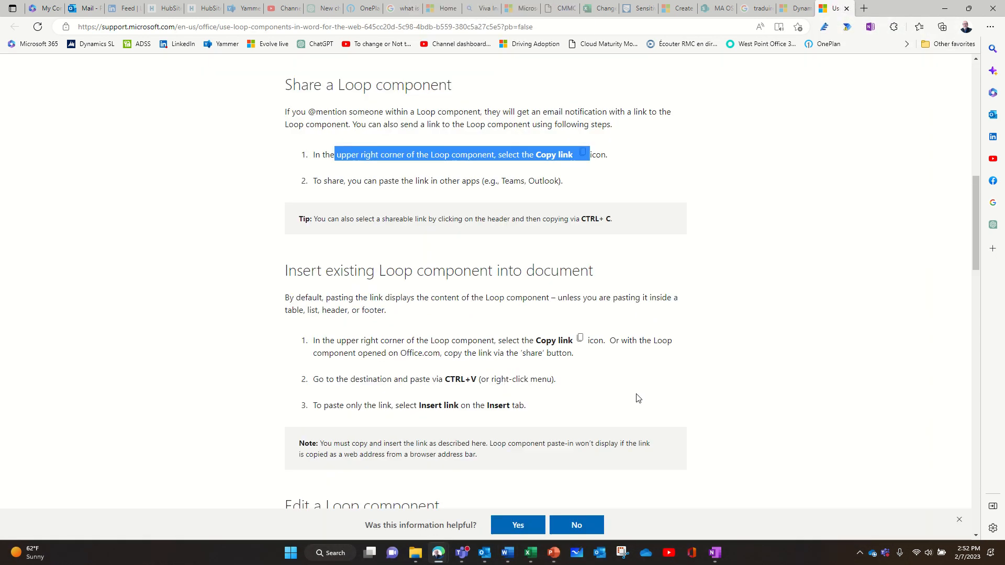
pyautogui.click(507, 556)
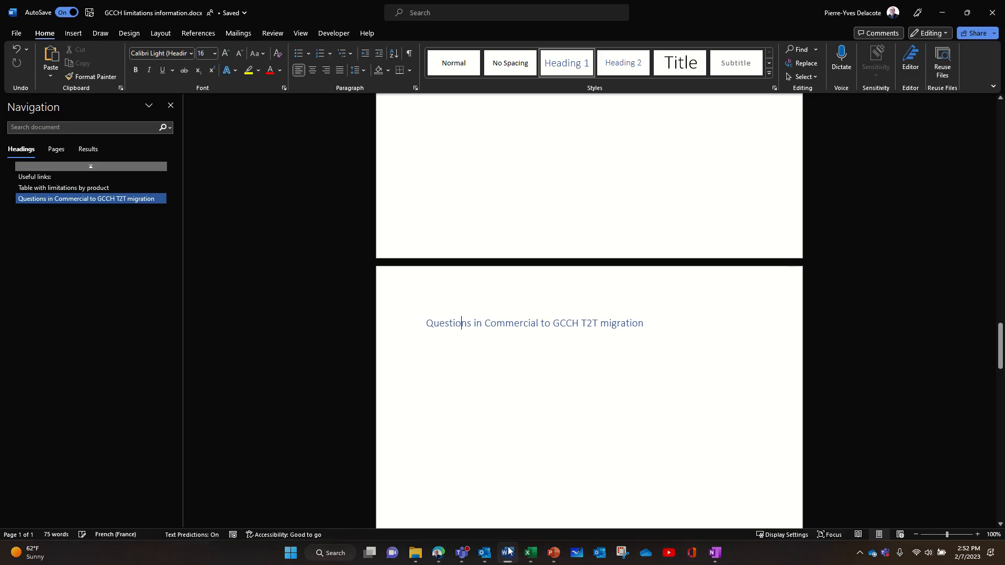
pyautogui.scroll(10, 628, 309)
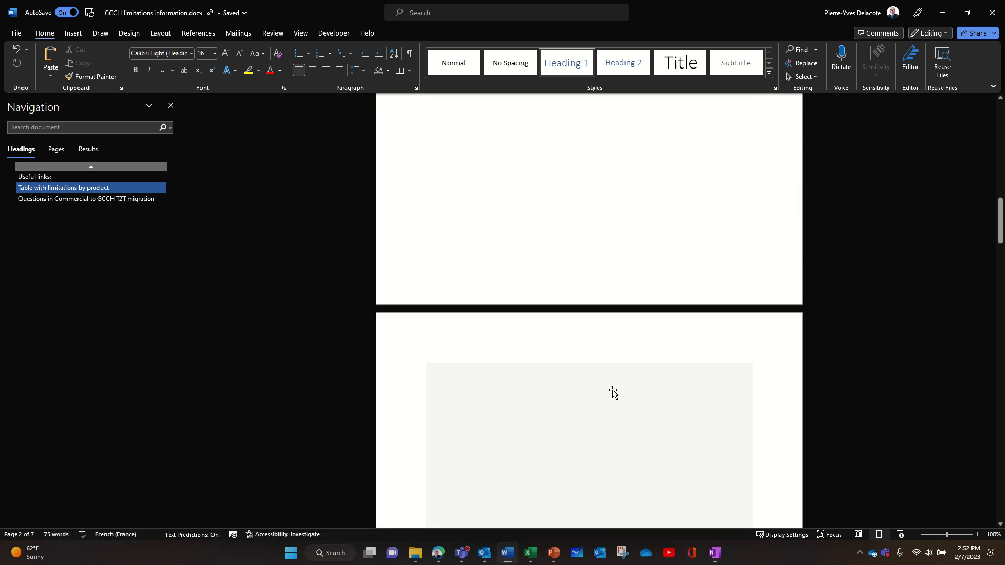
# - Copy the sharing link of GCCH limitations information.docx and close the link confirmation
pyautogui.click(993, 35)
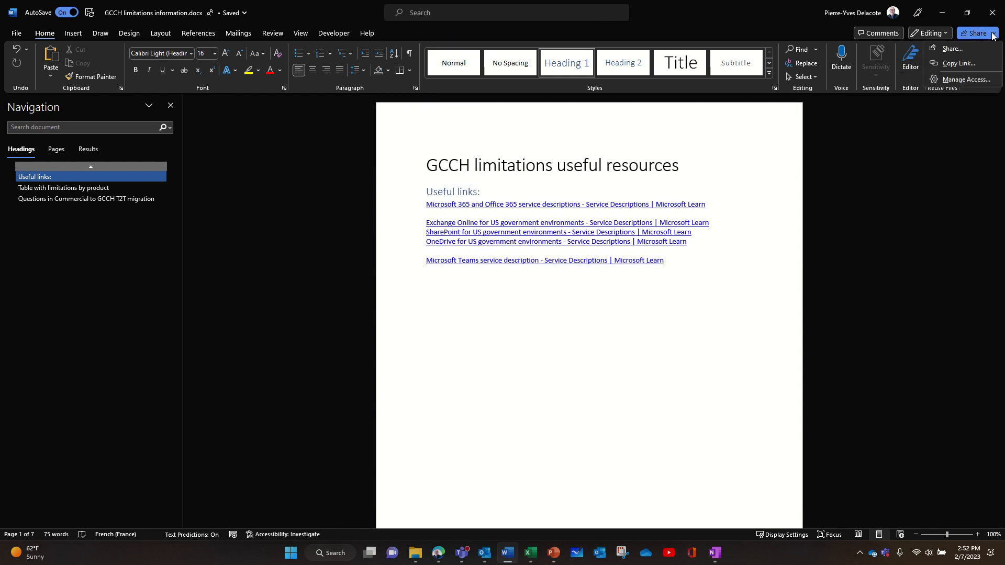
pyautogui.click(984, 61)
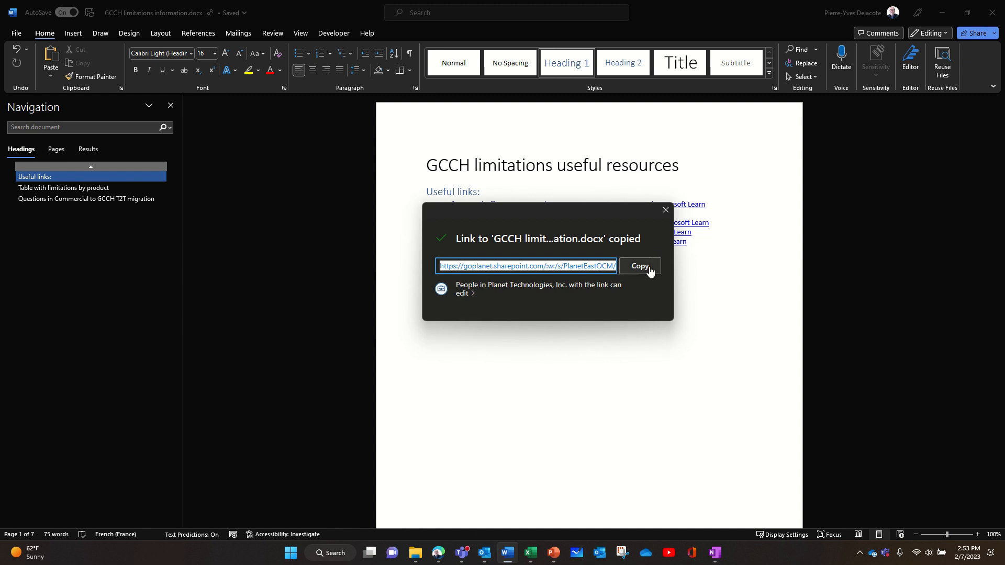
pyautogui.click(666, 210)
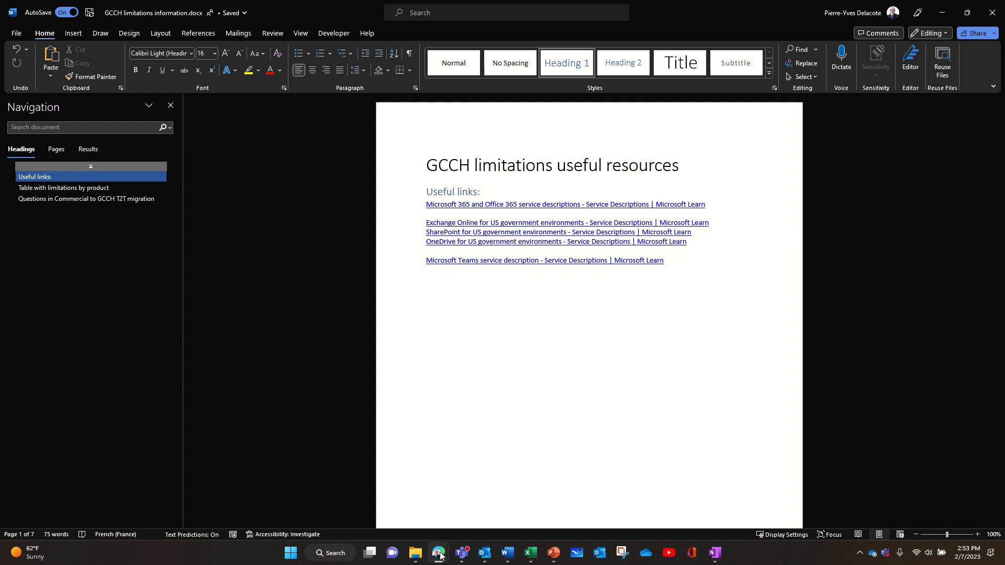
# - Switch to Edge and open the copied document link in place of the Loop support page
pyautogui.hotkey('alt', 'Tab')
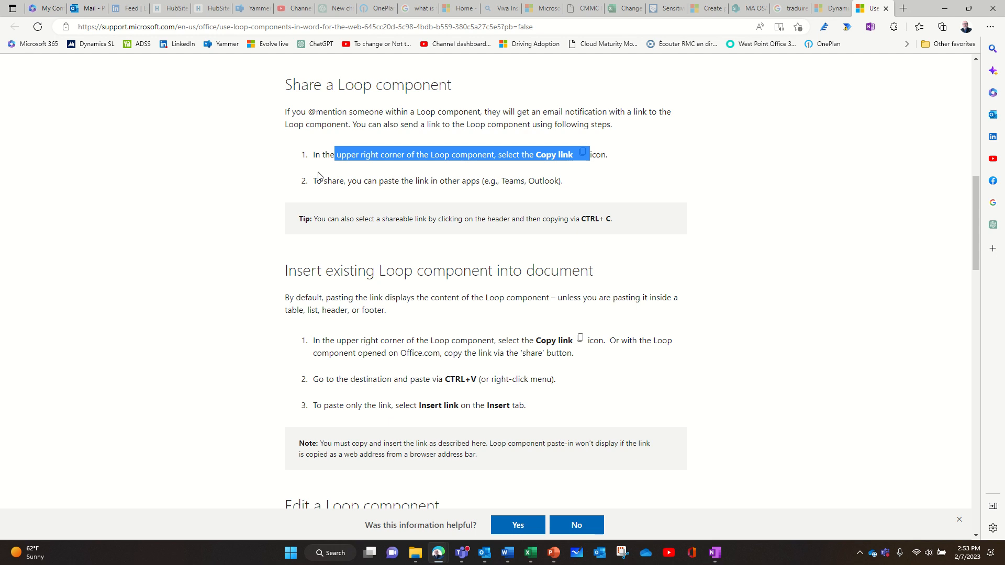
pyautogui.click(331, 26)
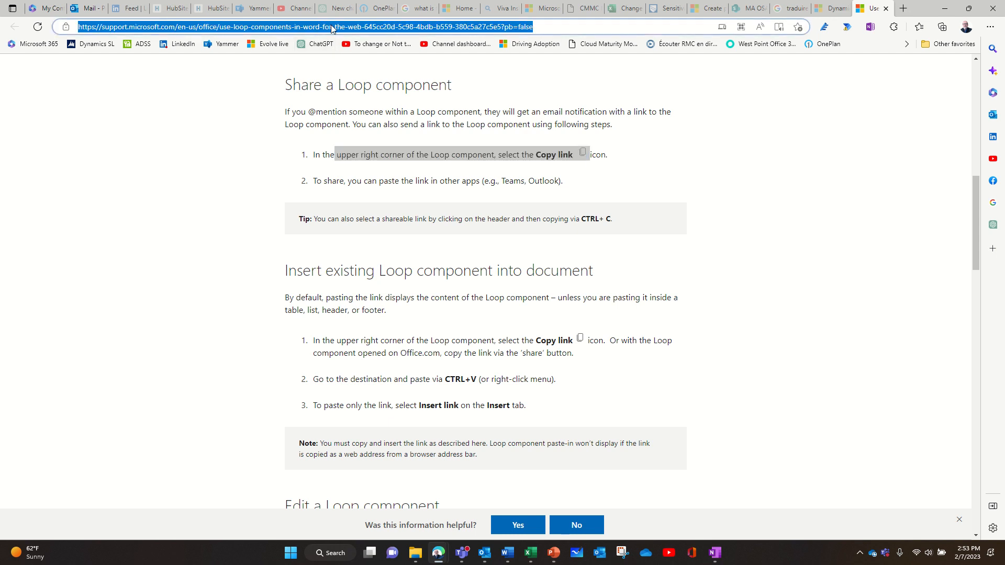
pyautogui.write('https://goplanet.sharepoint.com/:w:/s/PlanetEastOCM/EWXz7sazZ4JLsr7ve2kOfKwB7ZqJtdo5gU35PBr3CmK4iA?e=QJFVCl')
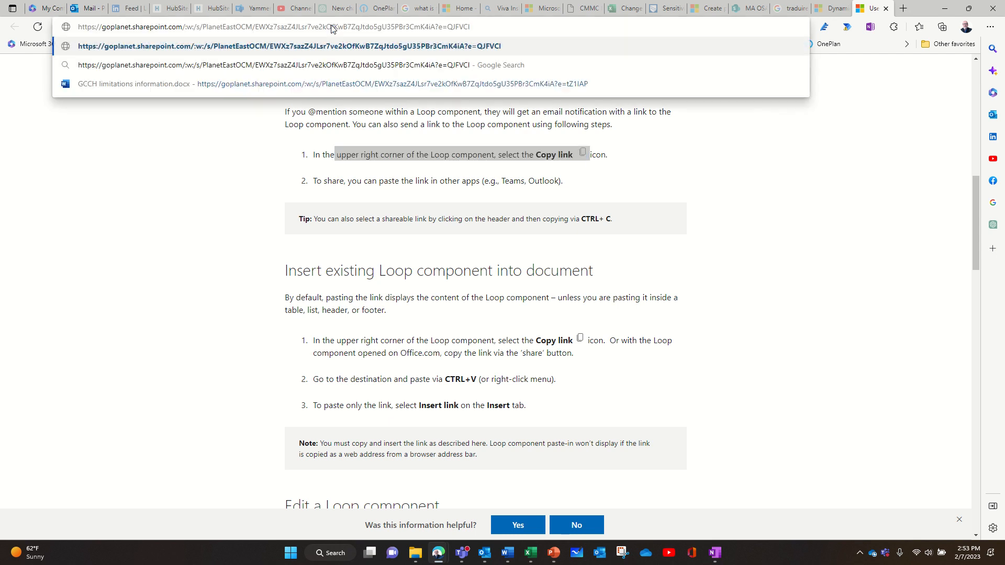
pyautogui.press('Return')
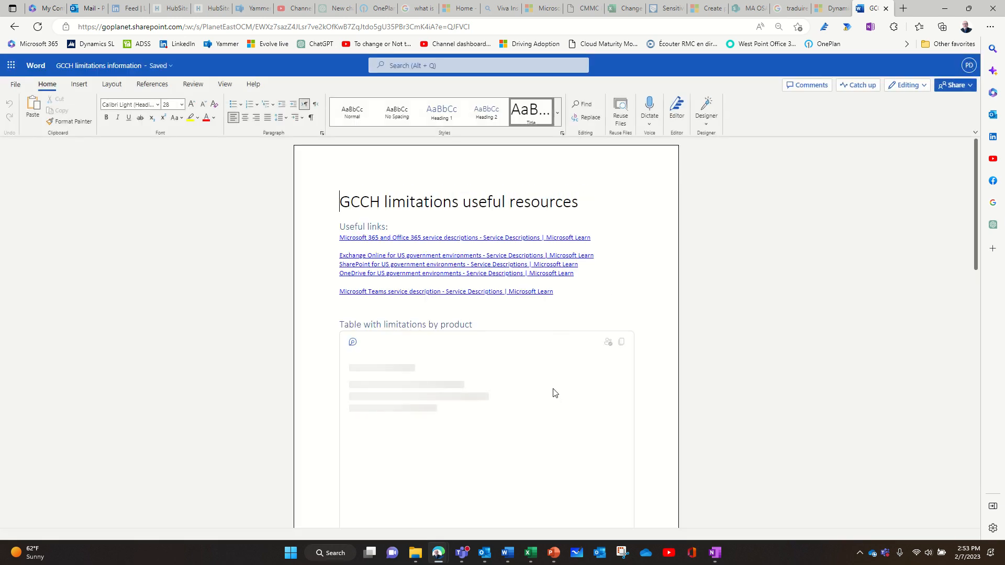
# - Review the limitations and questions Loop tables in the web version of the document, returning to its start
pyautogui.scroll(-2, 554, 392)
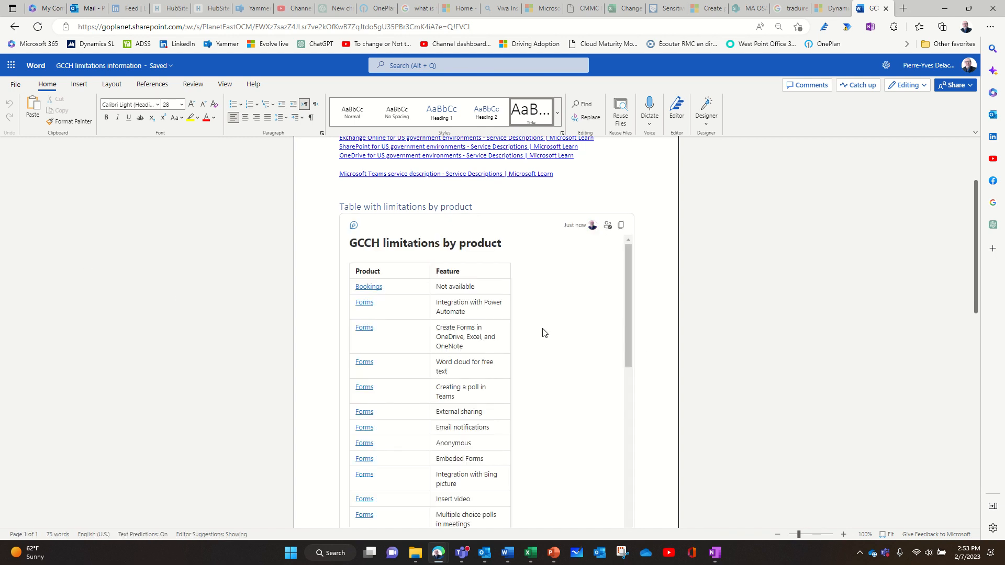
pyautogui.scroll(-10, 542, 332)
pyautogui.scroll(-15, 653, 377)
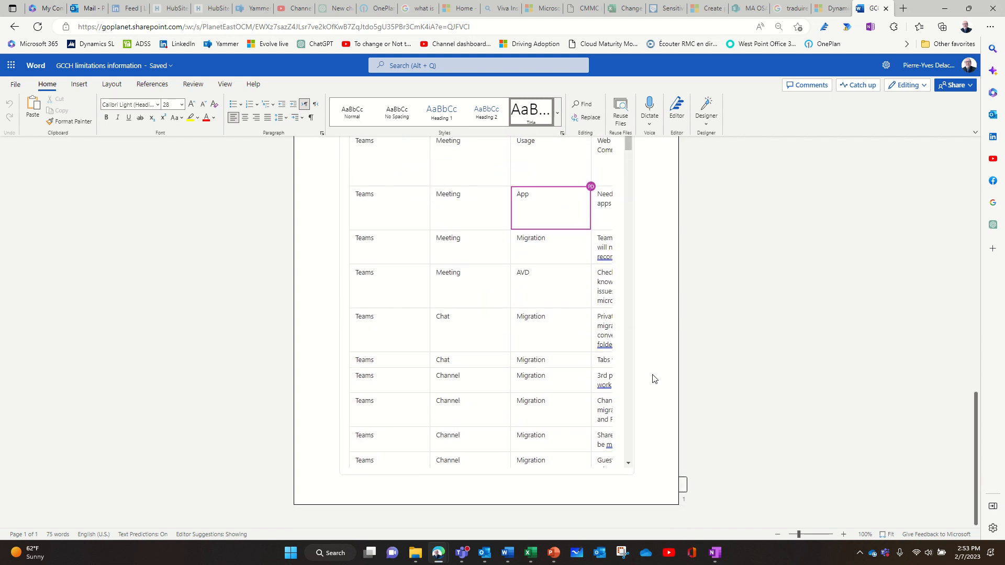
pyautogui.scroll(3, 653, 377)
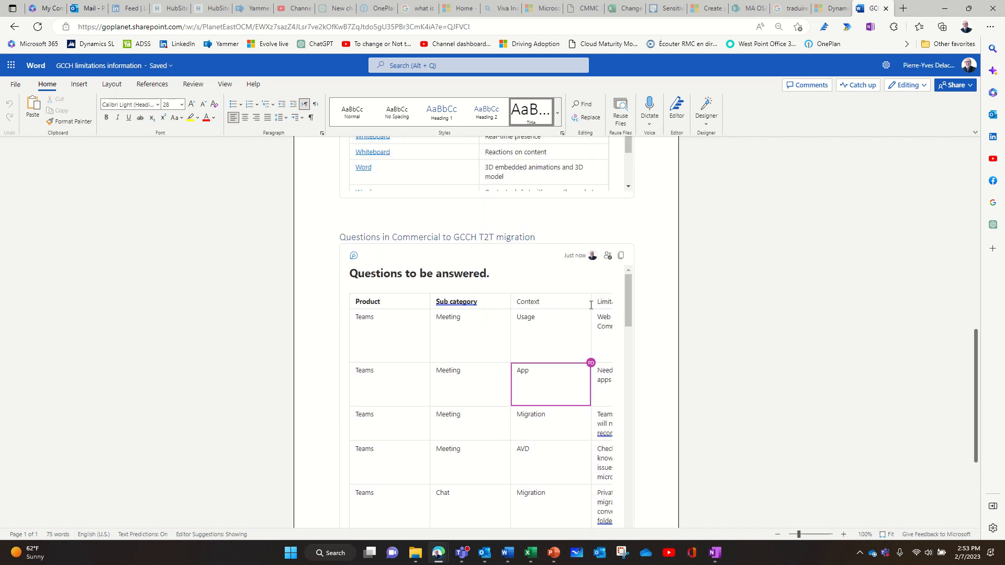
pyautogui.scroll(10, 652, 306)
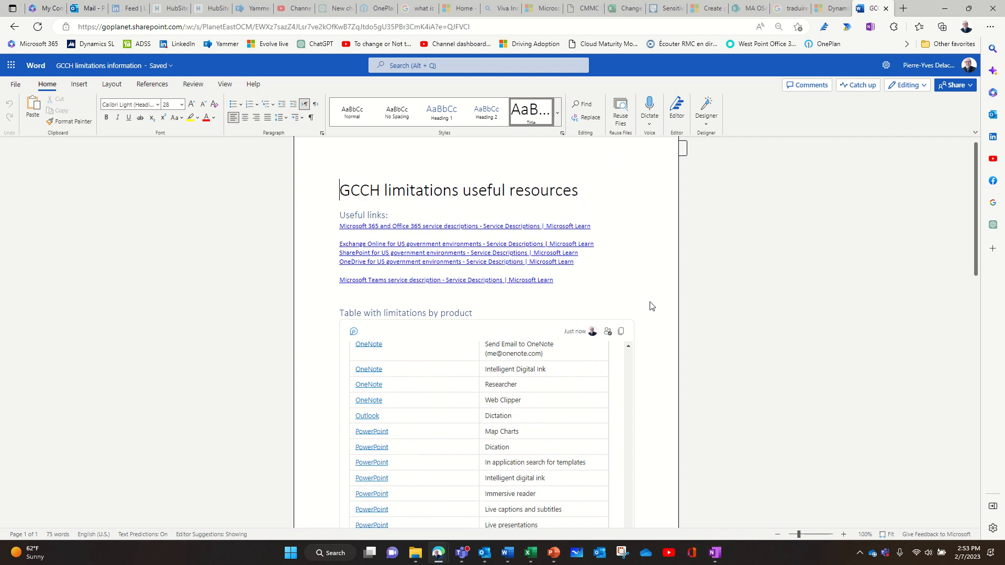